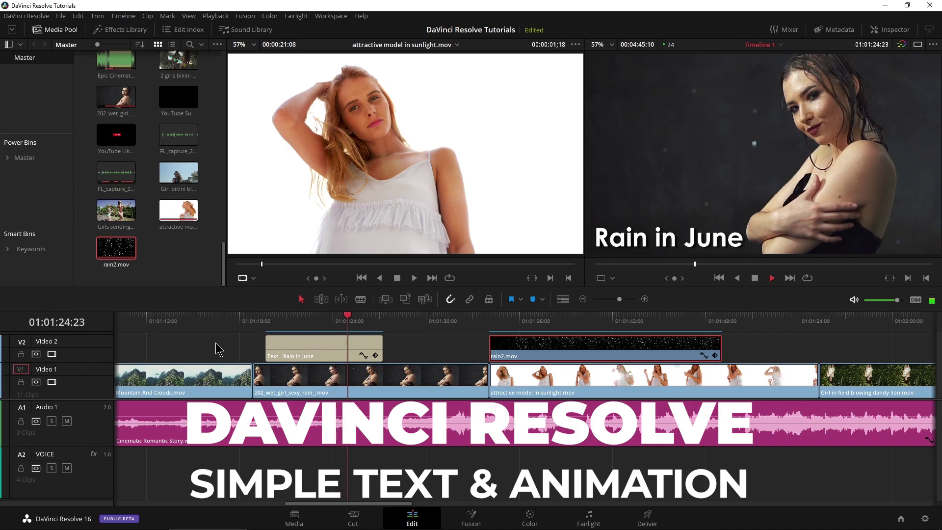
Preview the old title from 01:01:22:22, then delete the 'Text - Rain in June' clip from V2
{"action": "key", "text": "space"}
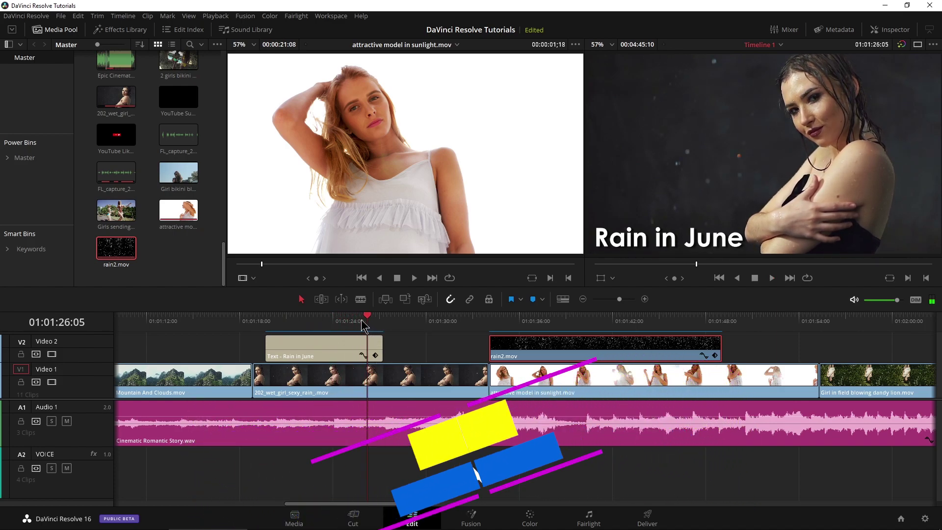
{"action": "left_click_drag", "start_coordinate": [362, 321], "coordinate": [265, 322]}
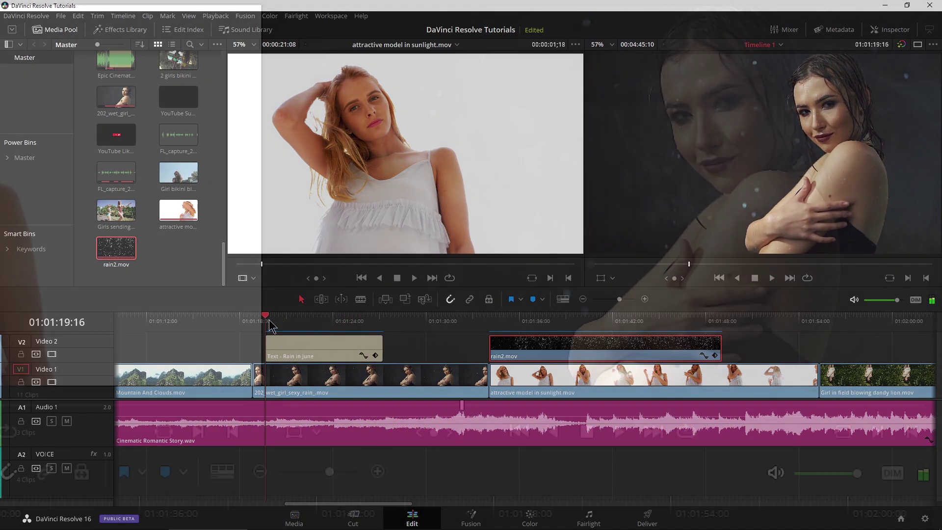
{"action": "key", "text": "space"}
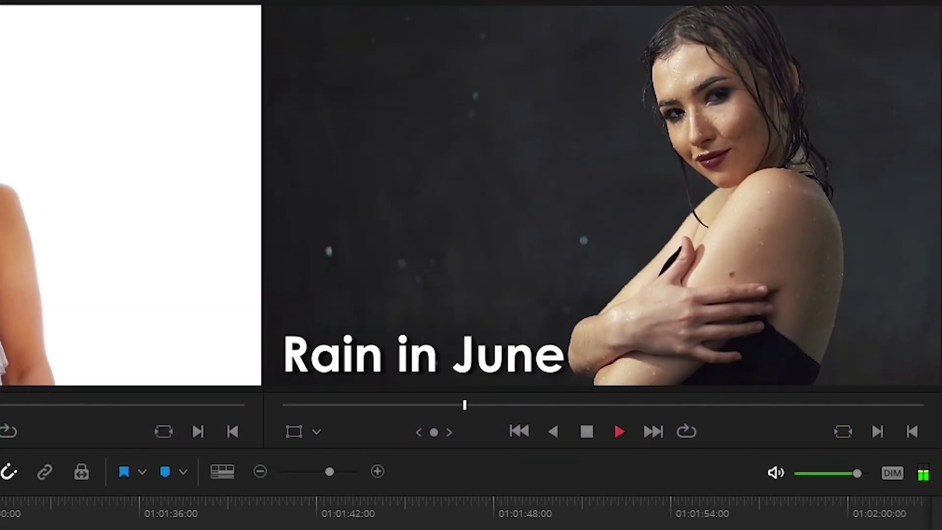
{"action": "key", "text": "space"}
{"action": "key", "text": "Delete"}
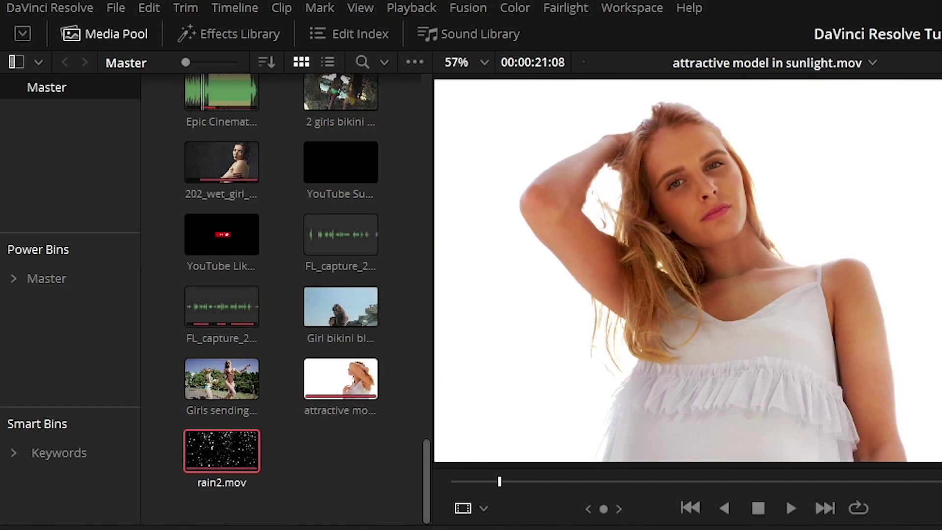
Add a basic Text title from Toolbox > Titles onto Video 2 at the playhead
{"action": "left_click", "coordinate": [211, 35]}
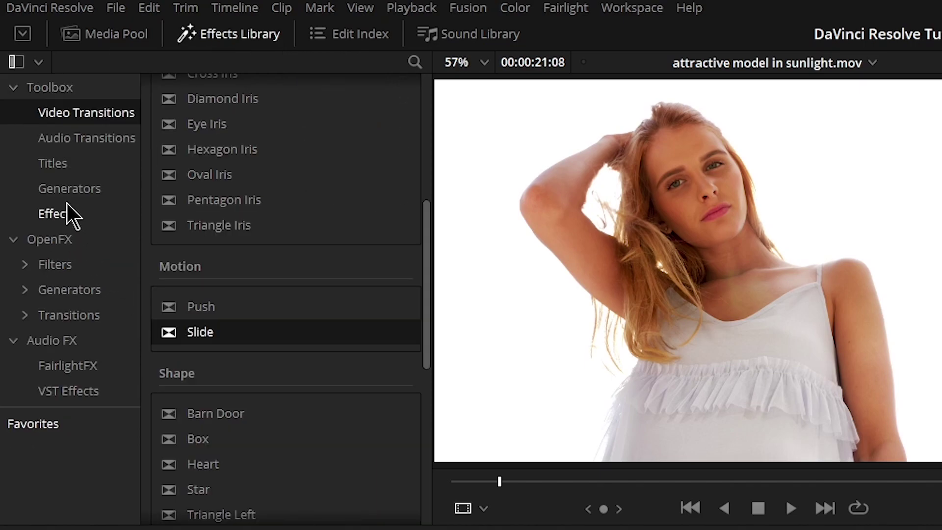
{"action": "left_click", "coordinate": [54, 167]}
{"action": "scroll", "coordinate": [230, 353], "scroll_direction": "up", "scroll_amount": 5}
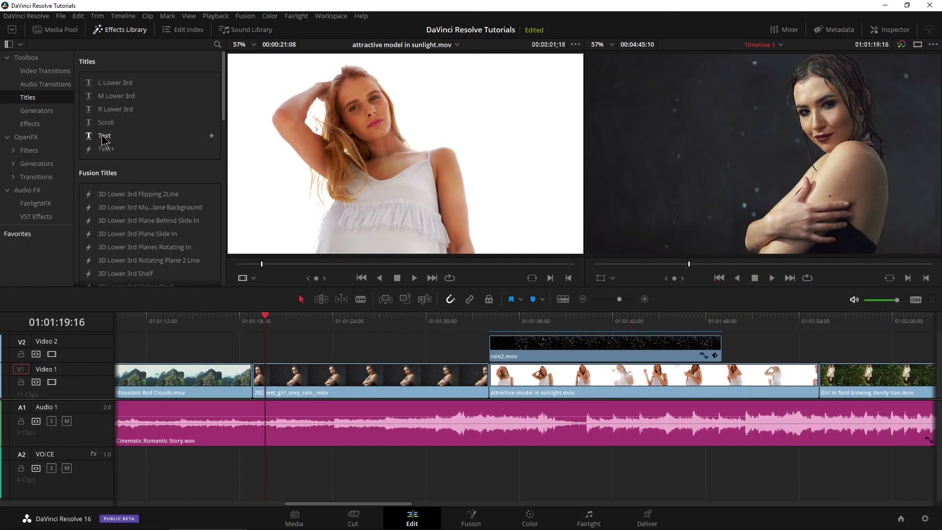
{"action": "left_click_drag", "start_coordinate": [198, 236], "coordinate": [257, 345]}
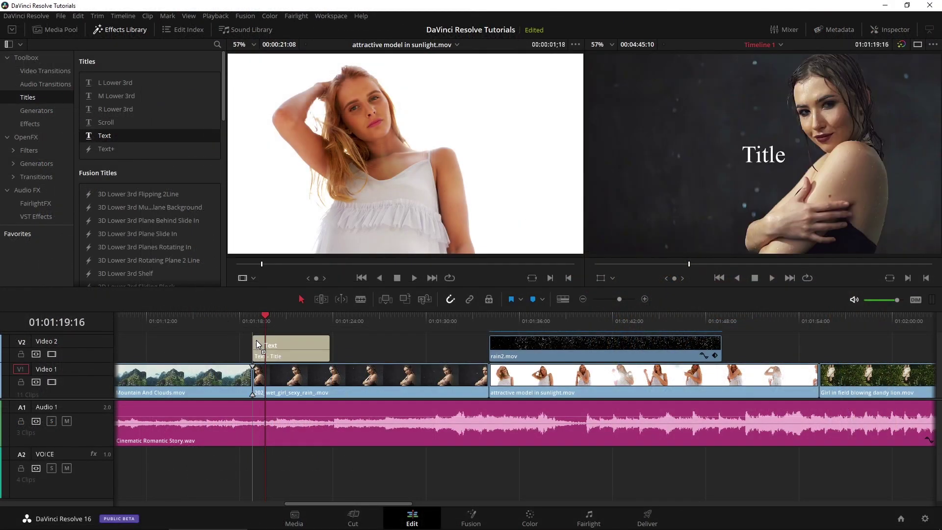
Extend the new Text clip by about three seconds, to roughly 5:19
{"action": "left_click", "coordinate": [279, 321]}
{"action": "left_click", "coordinate": [301, 351]}
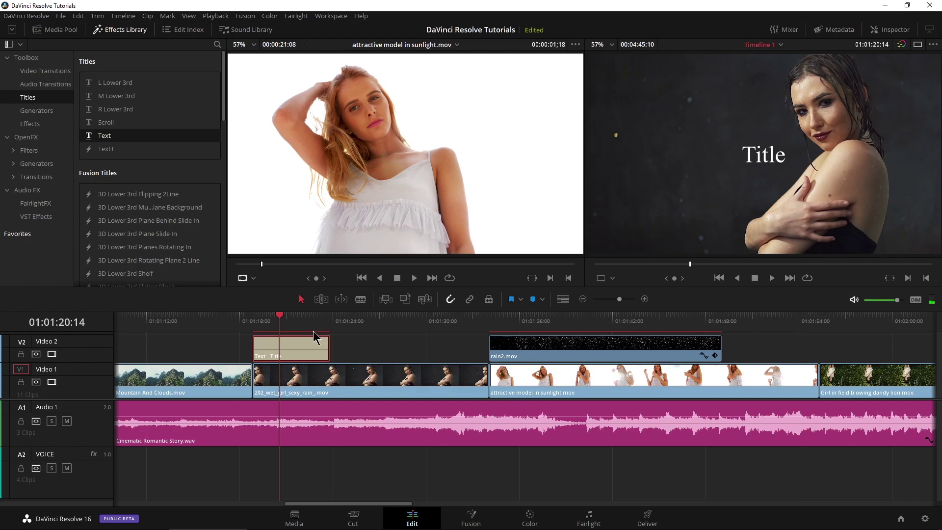
{"action": "mouse_move", "coordinate": [324, 349]}
{"action": "left_mouse_down"}
{"action": "mouse_move", "coordinate": [429, 351]}
{"action": "mouse_move", "coordinate": [277, 352]}
{"action": "mouse_move", "coordinate": [345, 355]}
{"action": "mouse_move", "coordinate": [329, 352]}
{"action": "left_mouse_up"}
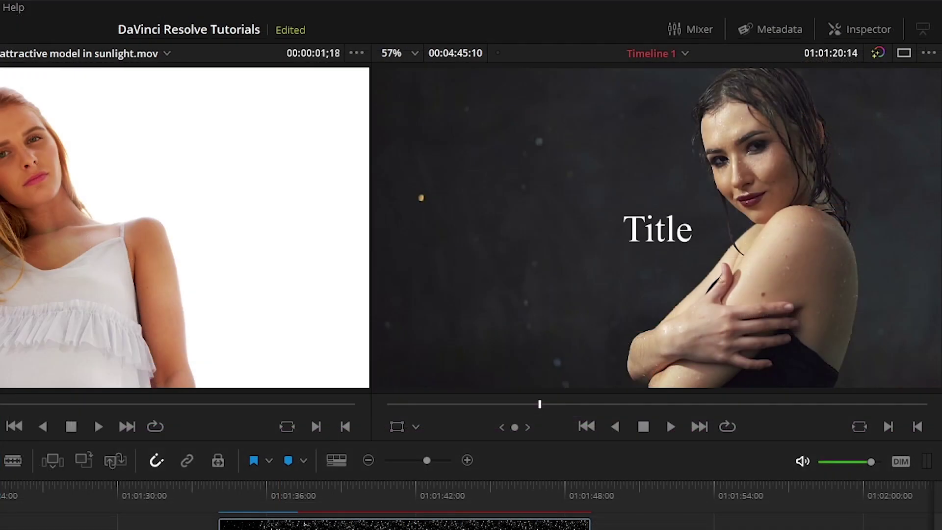
In the Inspector, replace 'Title' with 'Rain In June' and add a second line 'Part 1'
{"action": "left_click", "coordinate": [859, 29]}
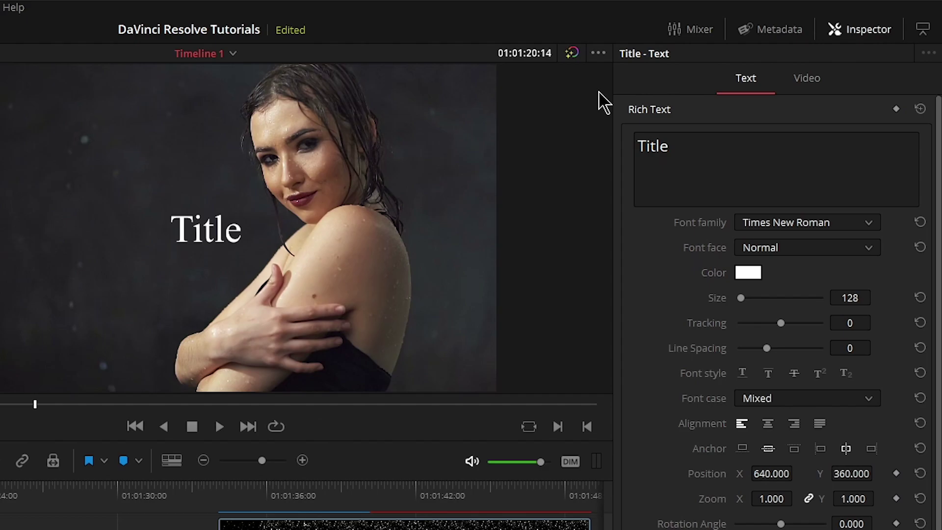
{"action": "left_click", "coordinate": [653, 153]}
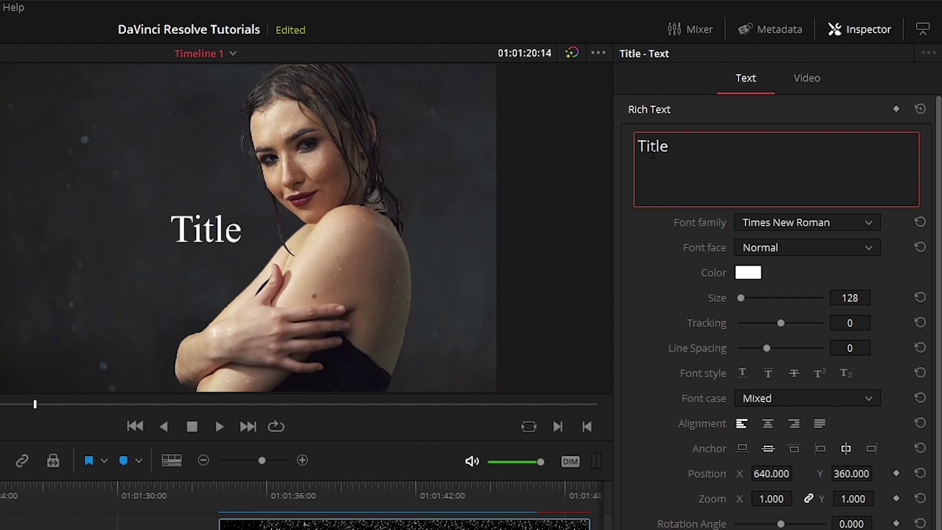
{"action": "double_click", "coordinate": [653, 153]}
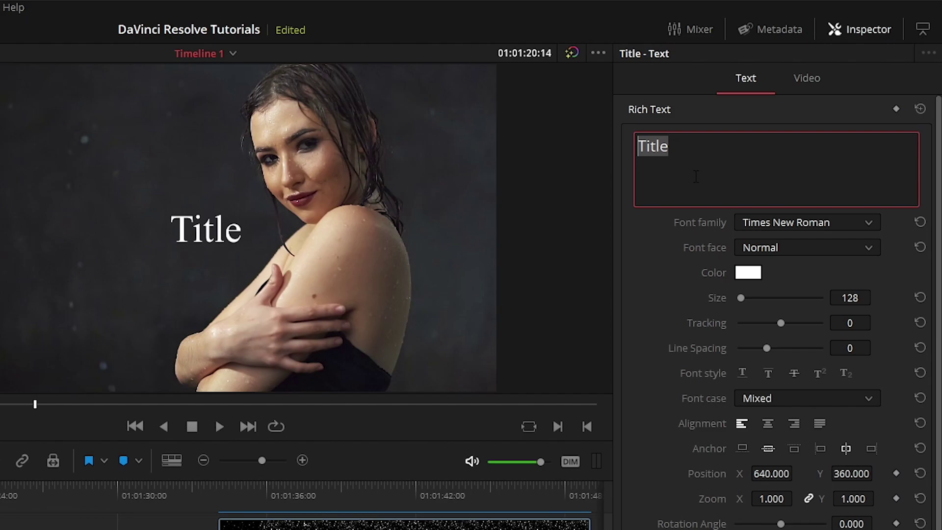
{"action": "type", "text": "Rain In"}
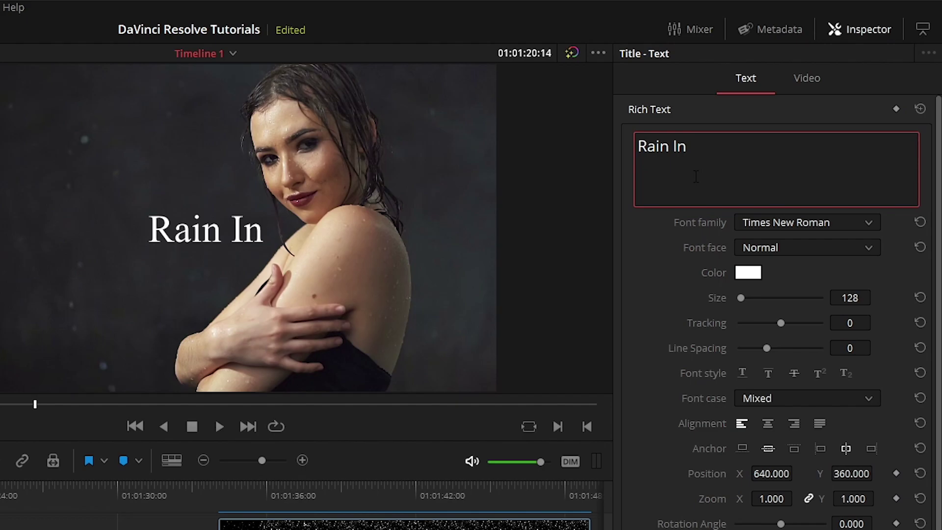
{"action": "type", "text": " Jubne"}
{"action": "key", "text": "BackSpace"}
{"action": "key", "text": "BackSpace"}
{"action": "key", "text": "BackSpace"}
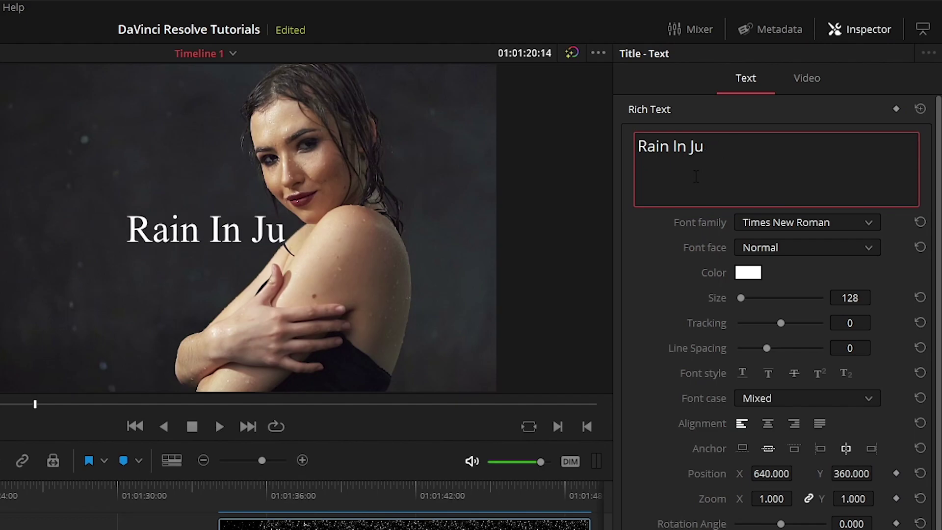
{"action": "type", "text": "ne"}
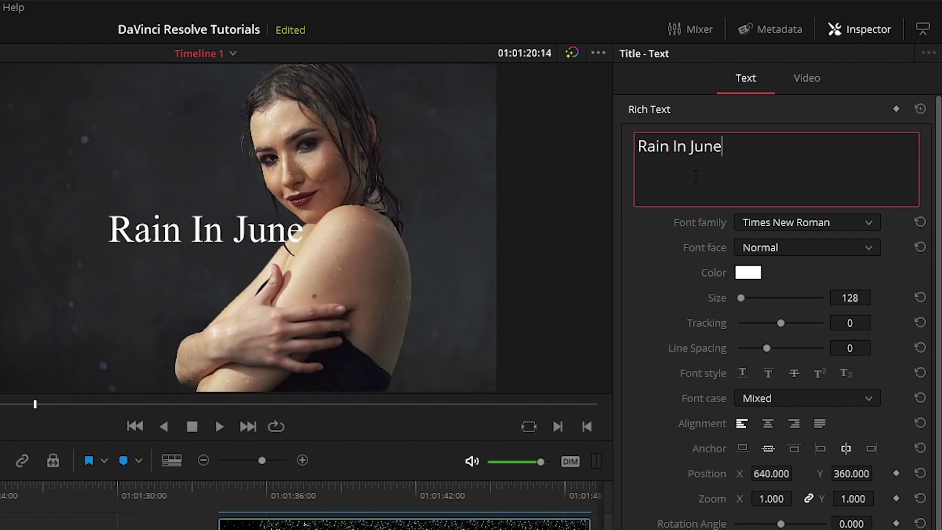
{"action": "key", "text": "Return"}
{"action": "type", "text": "Part"}
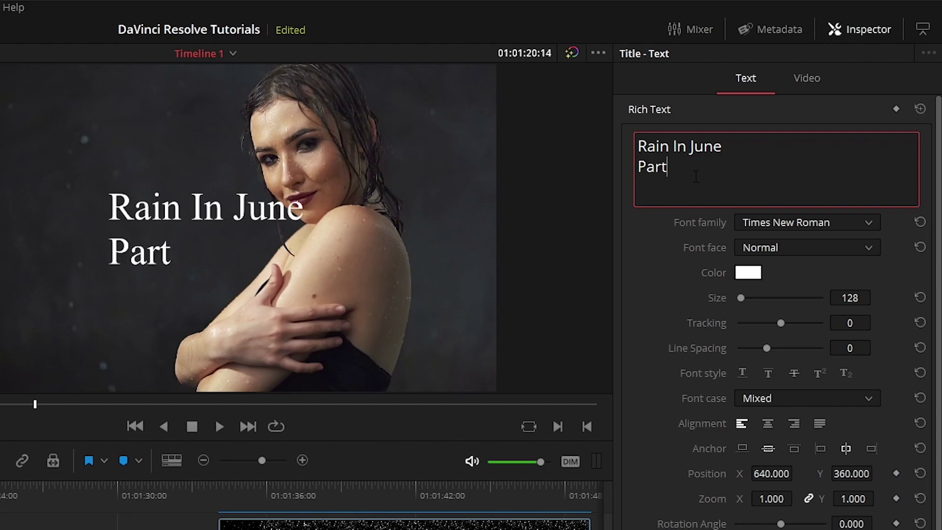
{"action": "type", "text": " 1"}
Try center and justify, settle on left alignment, then select the 'Part 1' line
{"action": "left_click", "coordinate": [768, 423]}
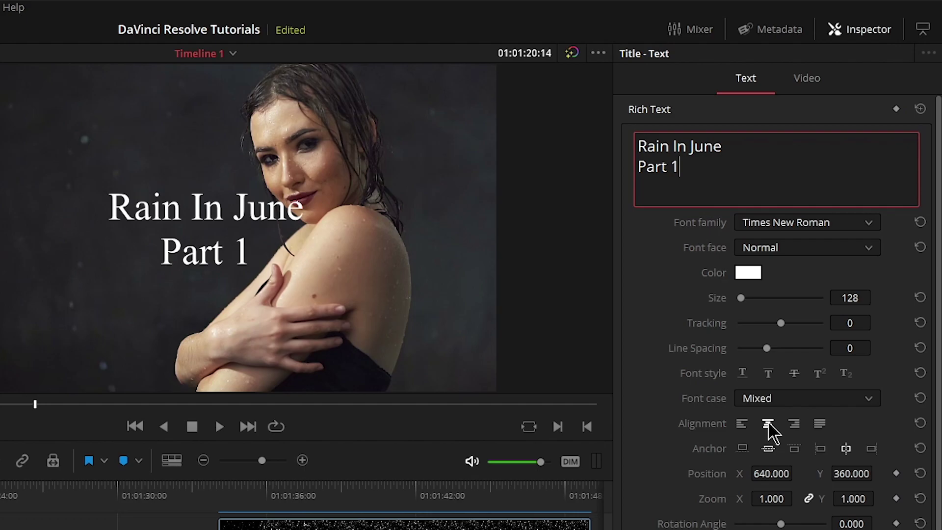
{"action": "left_click", "coordinate": [818, 425]}
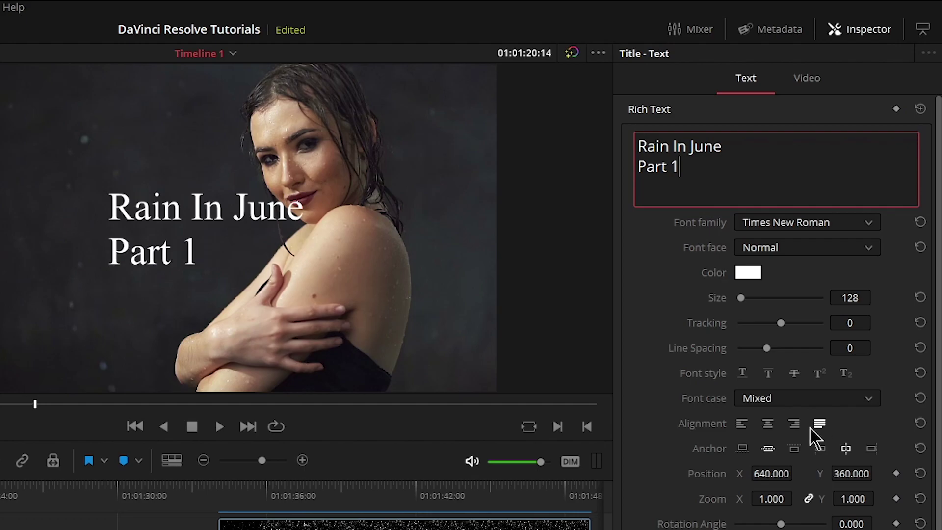
{"action": "left_click", "coordinate": [741, 424]}
{"action": "left_click_drag", "start_coordinate": [681, 166], "coordinate": [641, 183]}
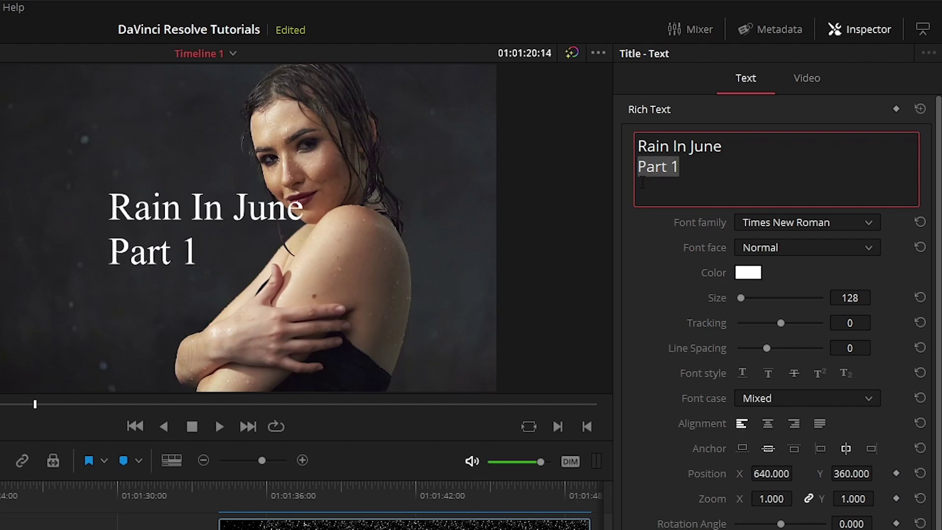
Remove the 'Part 1' line and set the title font to Century Gothic
{"action": "key", "text": "BackSpace"}
{"action": "left_click", "coordinate": [818, 225]}
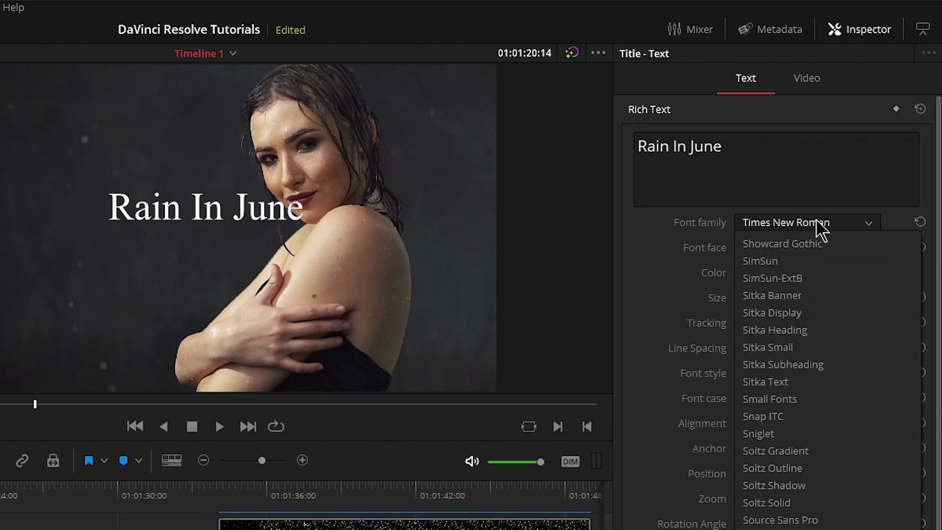
{"action": "scroll", "coordinate": [775, 439], "scroll_direction": "down", "scroll_amount": 3}
{"action": "scroll", "coordinate": [804, 442], "scroll_direction": "up", "scroll_amount": 6}
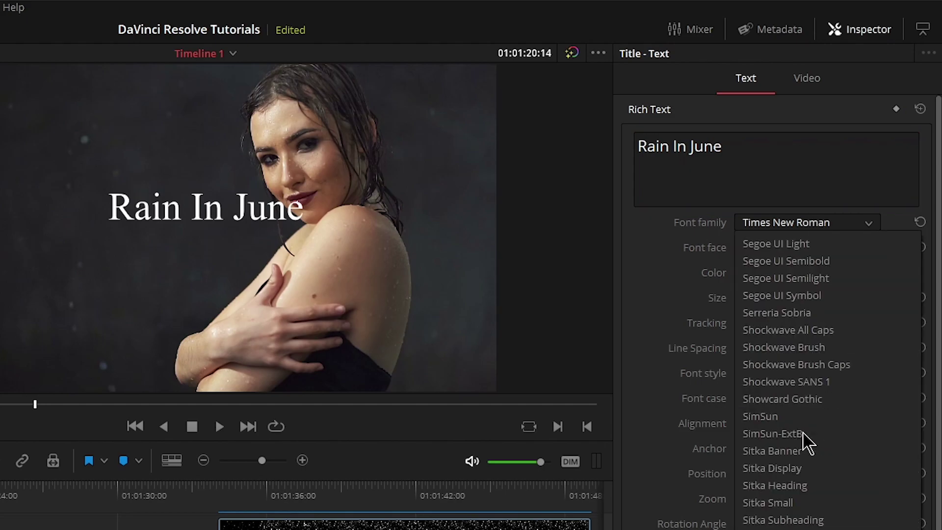
{"action": "scroll", "coordinate": [805, 439], "scroll_direction": "up", "scroll_amount": 15}
{"action": "scroll", "coordinate": [796, 432], "scroll_direction": "down", "scroll_amount": 8}
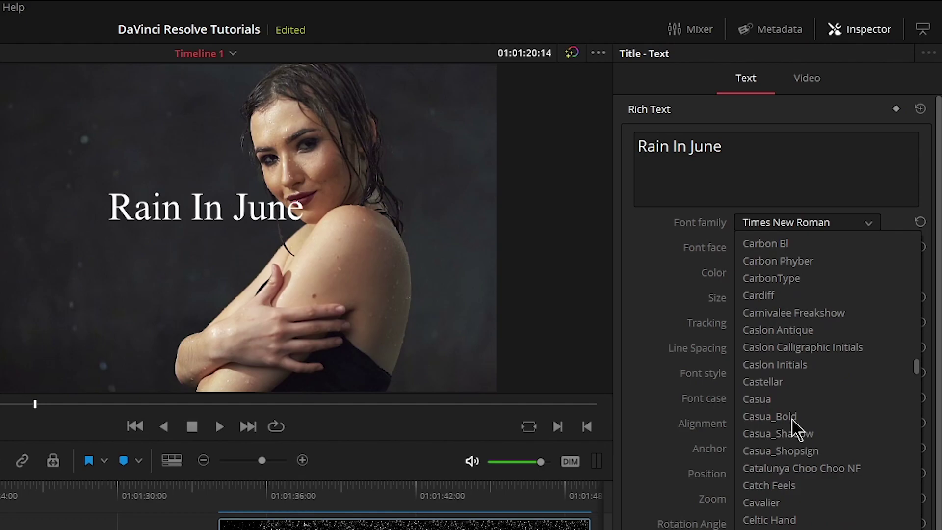
{"action": "scroll", "coordinate": [797, 432], "scroll_direction": "down", "scroll_amount": 3}
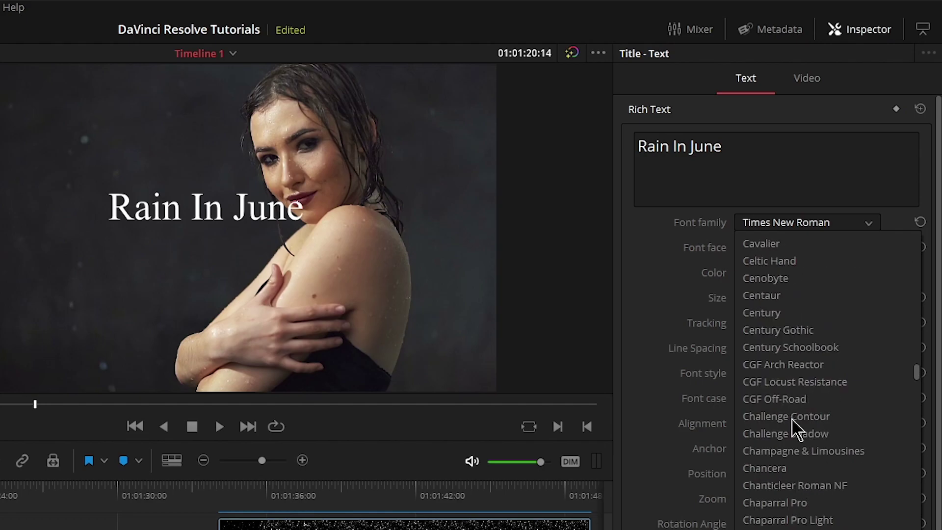
{"action": "left_click", "coordinate": [788, 330]}
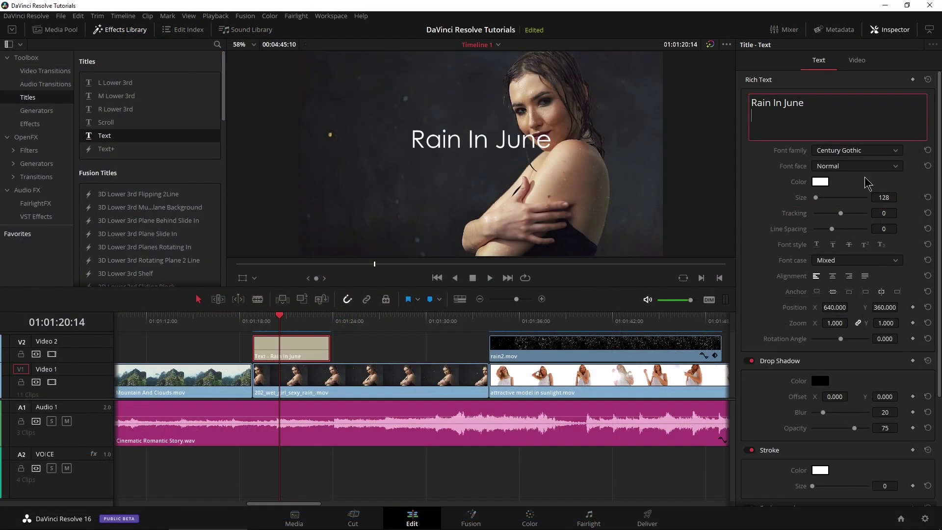
Make the title Bold and white, size 231, with tracking reset to 0
{"action": "left_click", "coordinate": [804, 247]}
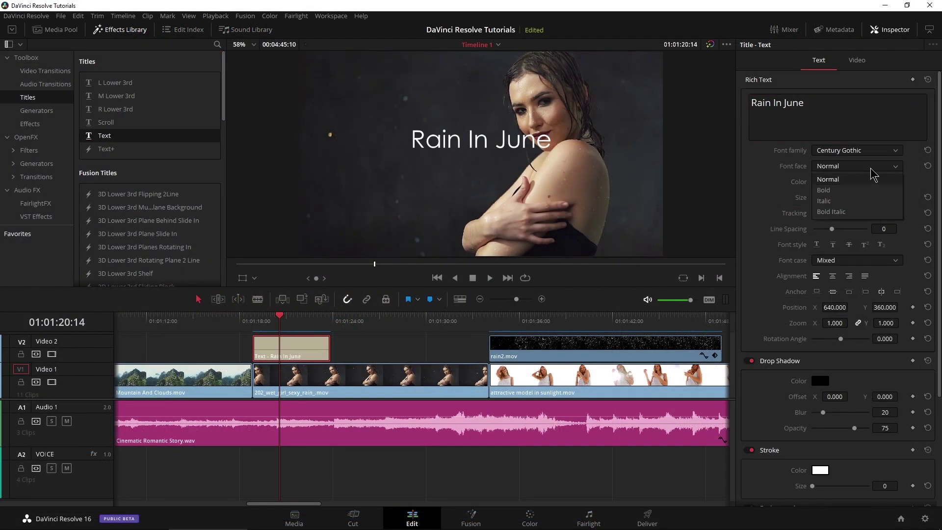
{"action": "left_click", "coordinate": [833, 191]}
{"action": "left_click", "coordinate": [820, 183]}
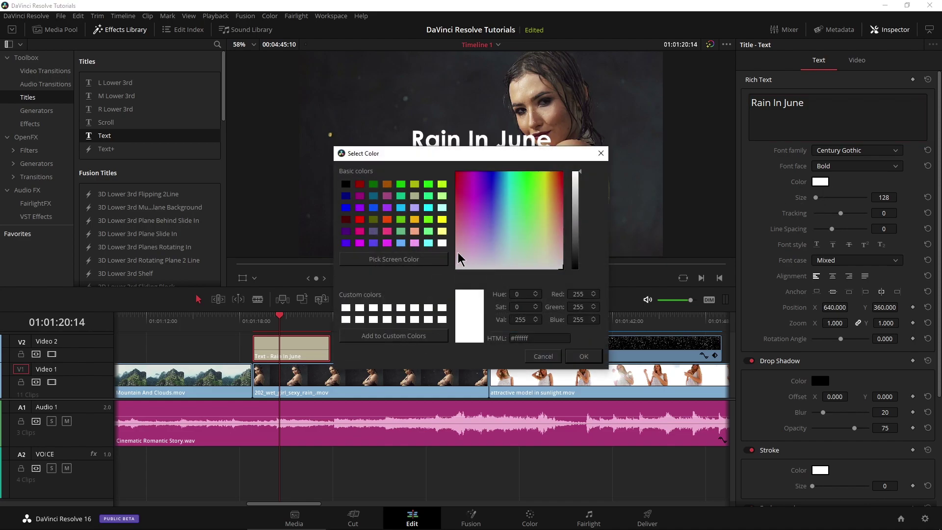
{"action": "left_click", "coordinate": [585, 360]}
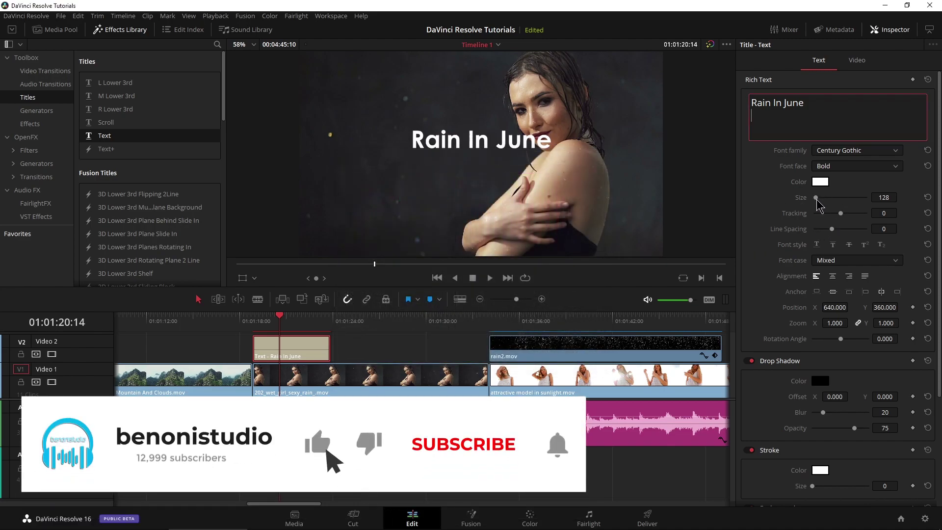
{"action": "left_click_drag", "start_coordinate": [816, 197], "coordinate": [844, 214]}
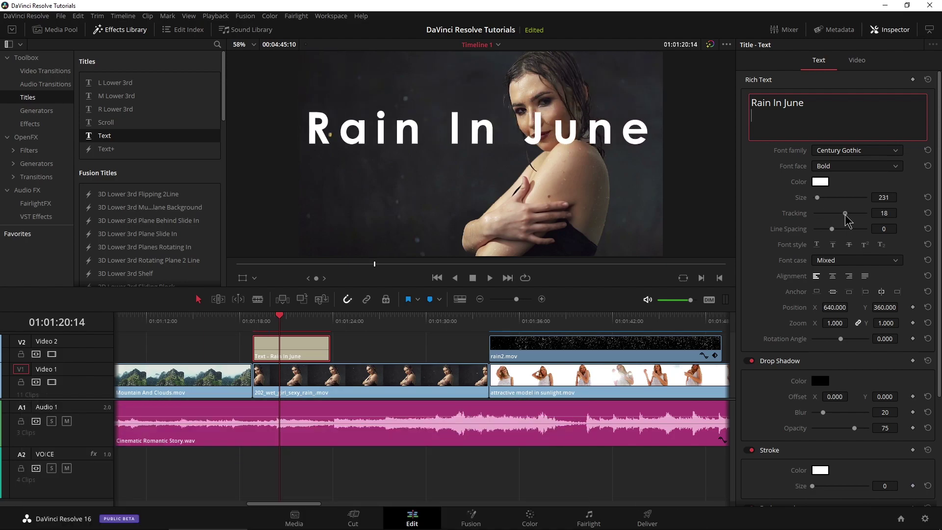
{"action": "left_click", "coordinate": [927, 213]}
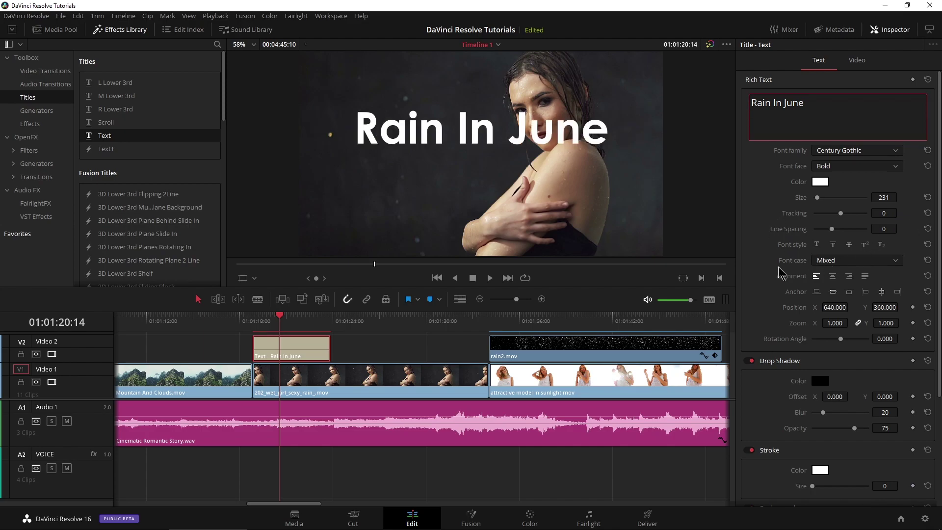
Try rotating the title, then reset its rotation angle to 0
{"action": "scroll", "coordinate": [763, 260], "scroll_direction": "down", "scroll_amount": 5}
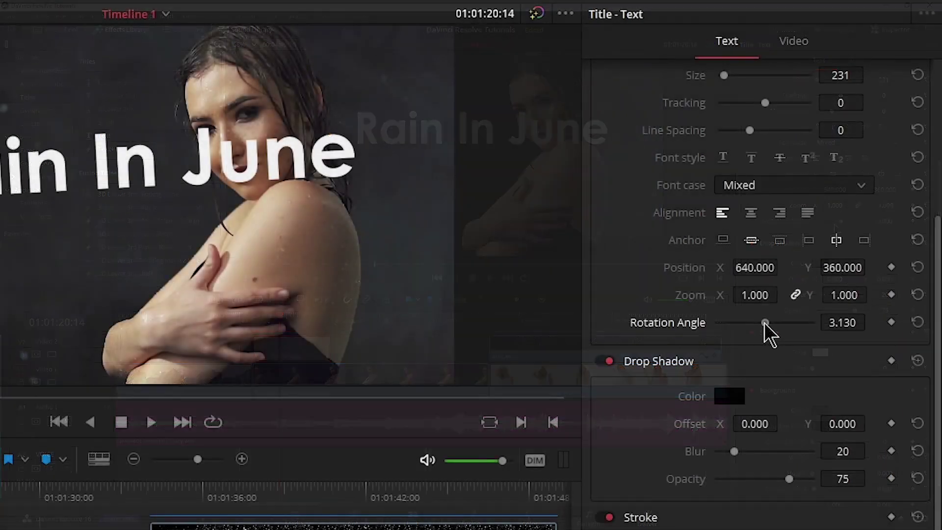
{"action": "left_click_drag", "start_coordinate": [765, 323], "coordinate": [768, 323]}
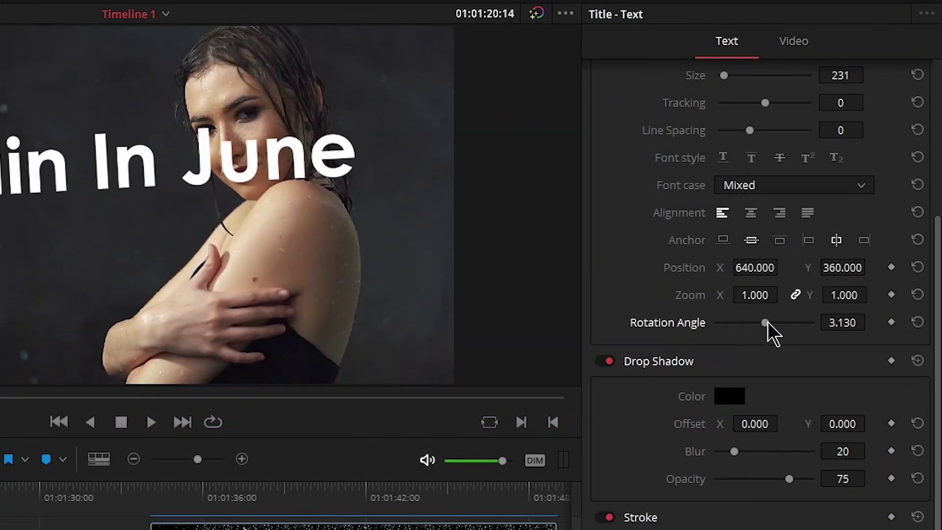
{"action": "double_click", "coordinate": [767, 322]}
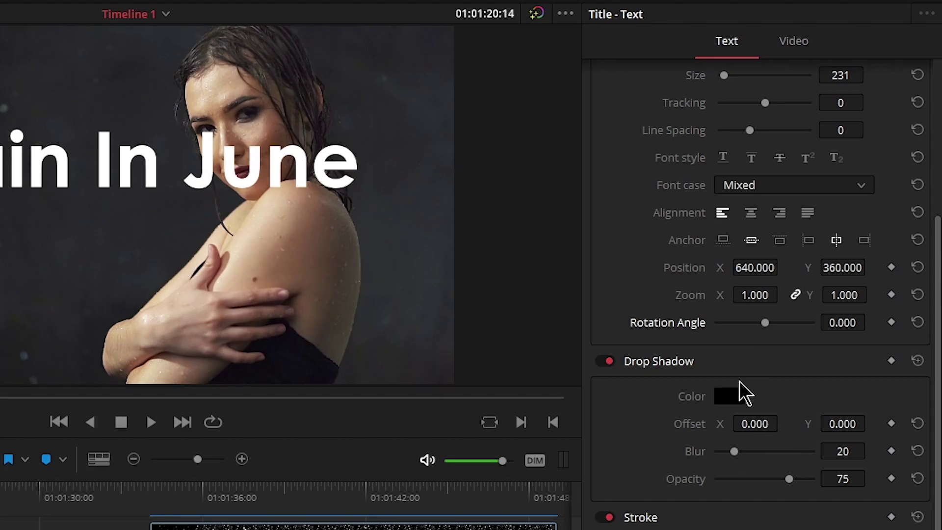
Set the drop shadow to offset X 9, Y -7 with blur 30
{"action": "scroll", "coordinate": [647, 385], "scroll_direction": "down", "scroll_amount": 2}
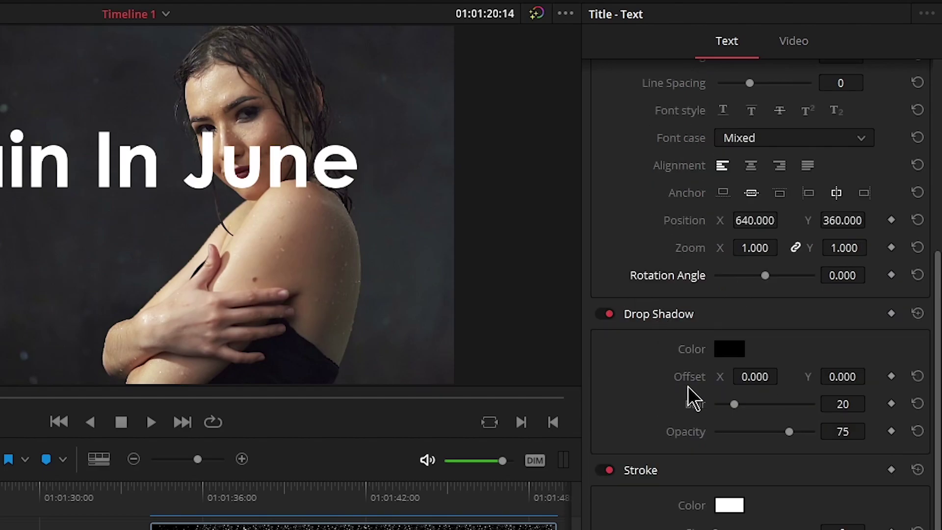
{"action": "left_click", "coordinate": [603, 314]}
{"action": "left_click", "coordinate": [603, 314]}
{"action": "left_click_drag", "start_coordinate": [749, 379], "coordinate": [786, 377]}
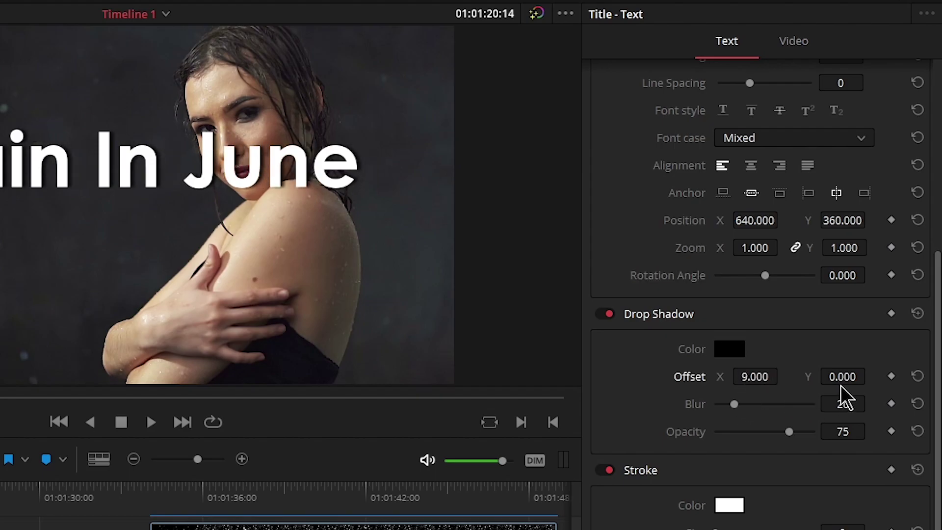
{"action": "left_click_drag", "start_coordinate": [841, 385], "coordinate": [871, 375]}
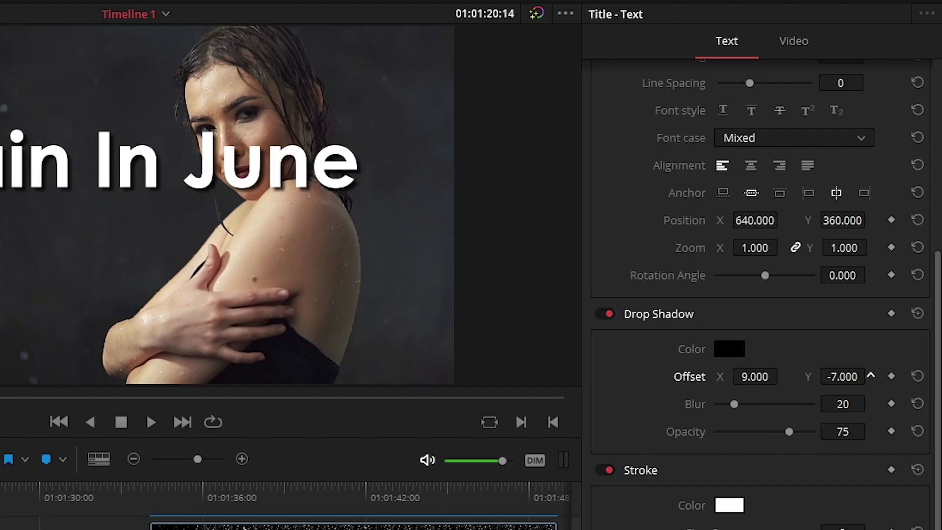
{"action": "mouse_move", "coordinate": [733, 404]}
{"action": "left_mouse_down"}
{"action": "mouse_move", "coordinate": [752, 403]}
{"action": "mouse_move", "coordinate": [743, 402]}
{"action": "left_mouse_up"}
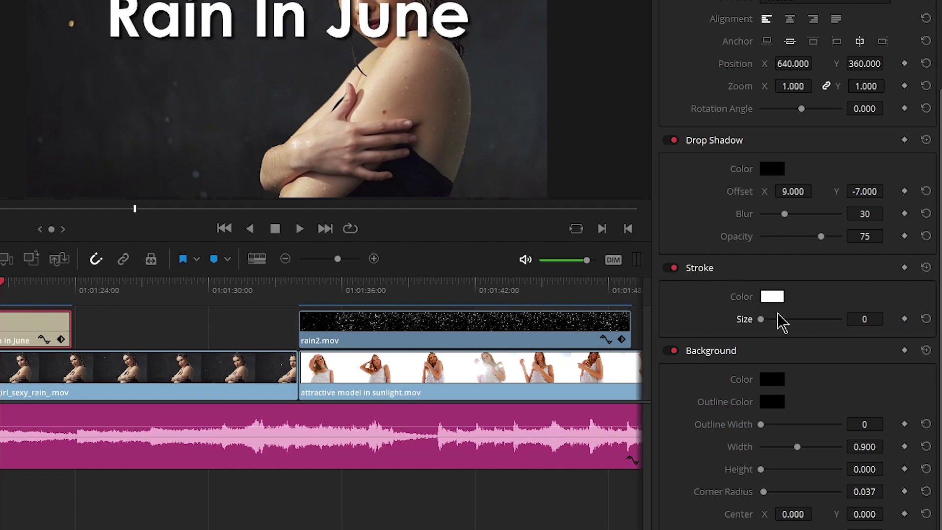
Check the stroke colour options, then turn the stroke off
{"action": "left_click", "coordinate": [774, 300]}
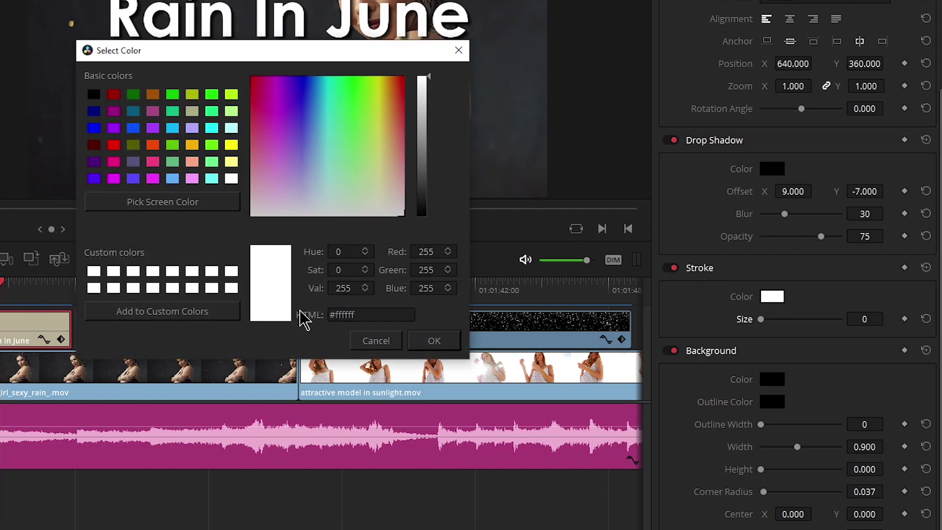
{"action": "left_click", "coordinate": [376, 343]}
{"action": "left_click", "coordinate": [670, 268]}
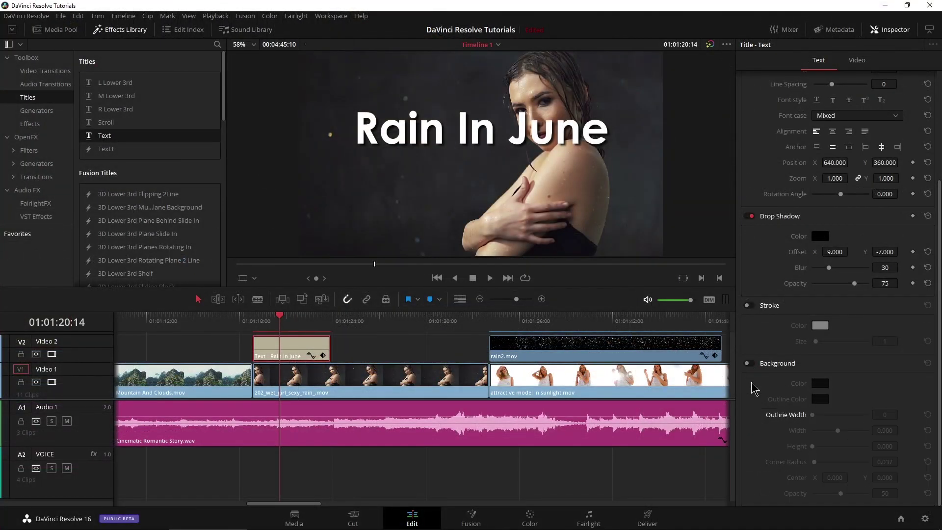
With the viewer Transform overlay, try moving the title down-left, undo, and shrink it by a corner handle
{"action": "scroll", "coordinate": [790, 409], "scroll_direction": "up", "scroll_amount": 5}
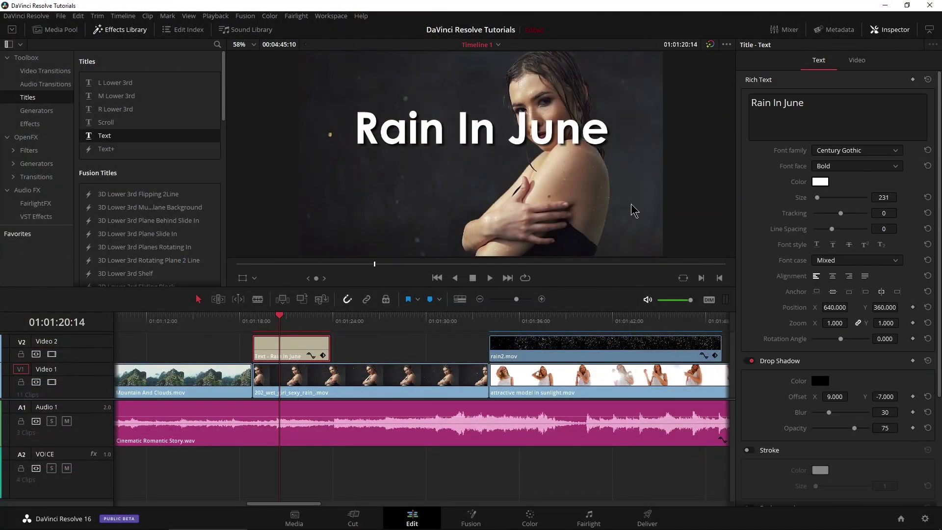
{"action": "left_click", "coordinate": [473, 140]}
{"action": "left_click_drag", "start_coordinate": [465, 129], "coordinate": [477, 97]}
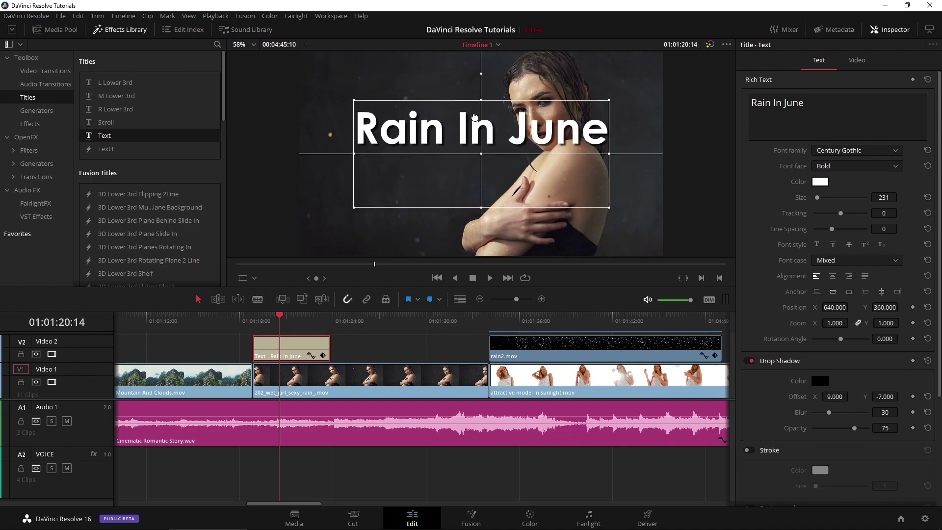
{"action": "left_click", "coordinate": [243, 278]}
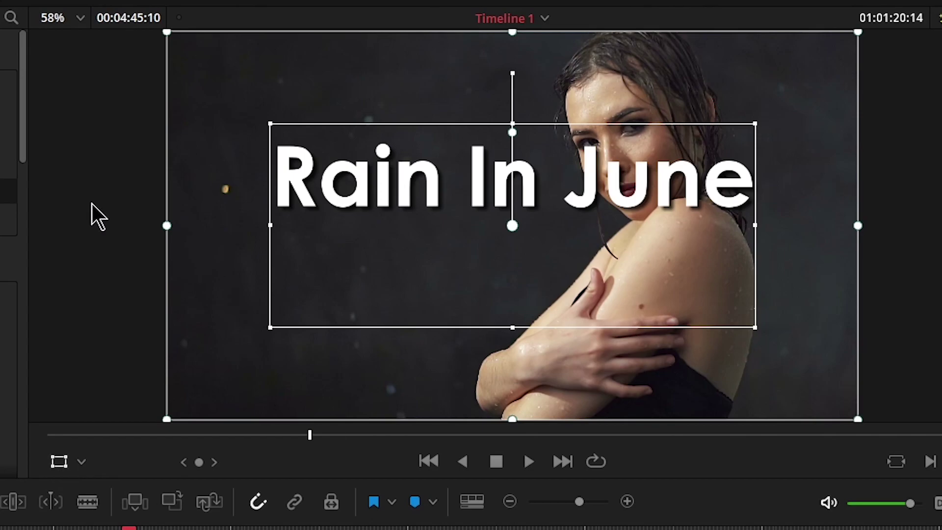
{"action": "left_click_drag", "start_coordinate": [392, 301], "coordinate": [326, 434]}
{"action": "key", "text": "ctrl+z"}
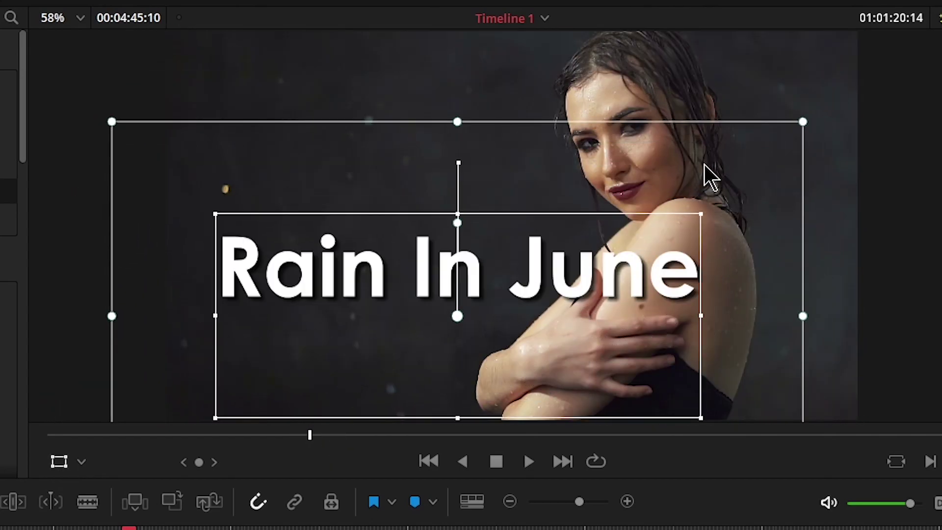
{"action": "left_click_drag", "start_coordinate": [800, 132], "coordinate": [709, 190]}
{"action": "key", "text": "ctrl+z"}
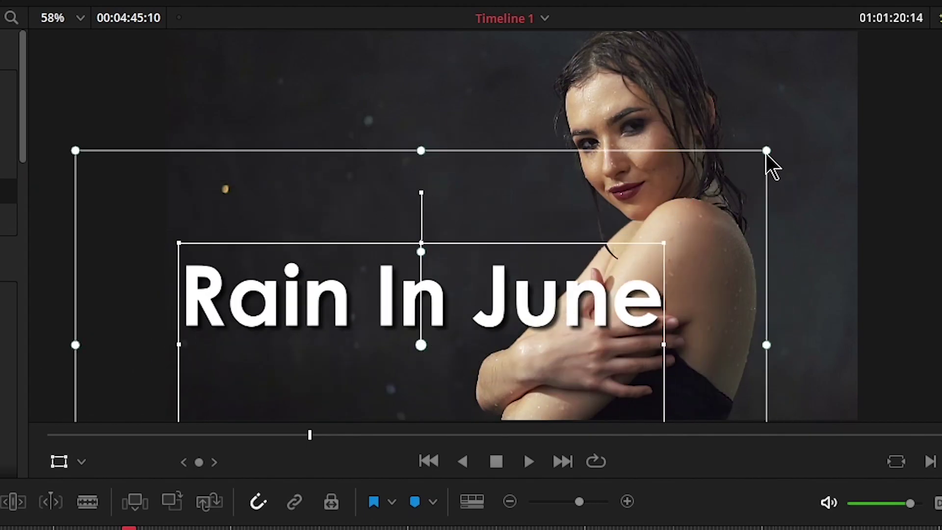
{"action": "left_click_drag", "start_coordinate": [768, 153], "coordinate": [669, 215]}
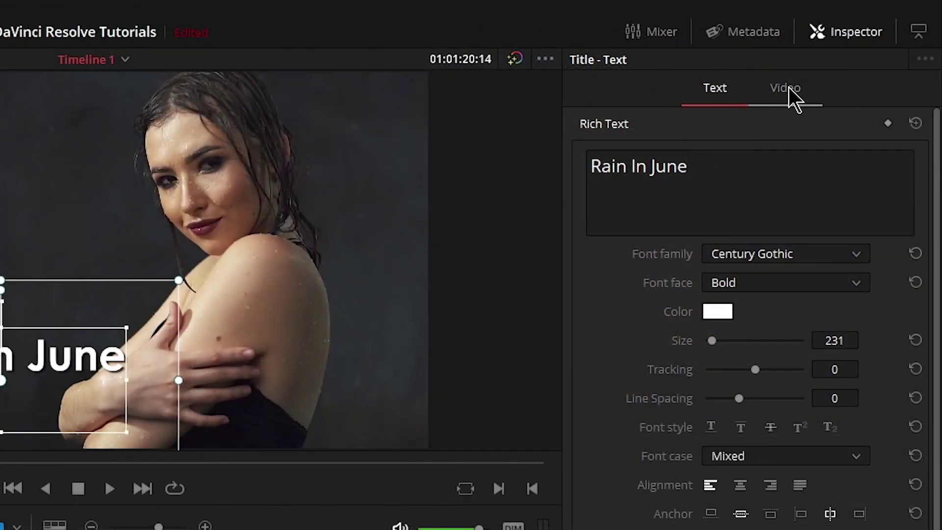
Set Transform Zoom to 0.562 and Position to X -361.842, Y -357.640 in the Video tab
{"action": "left_click", "coordinate": [785, 88]}
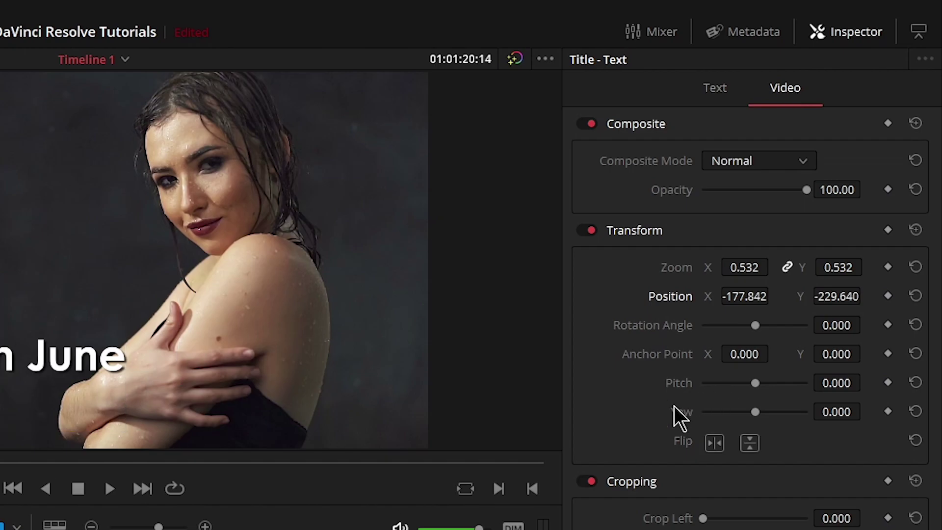
{"action": "left_click_drag", "start_coordinate": [745, 267], "coordinate": [775, 296]}
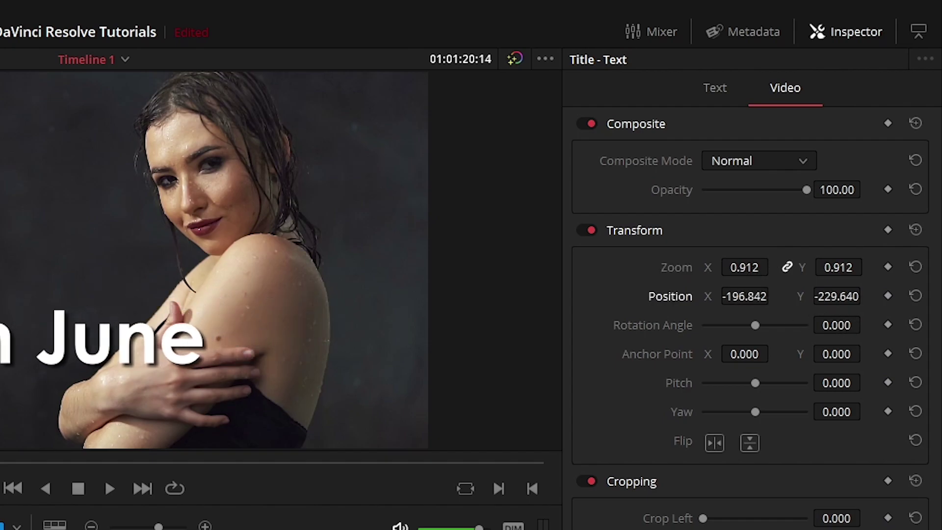
{"action": "left_click_drag", "start_coordinate": [836, 296], "coordinate": [866, 296]}
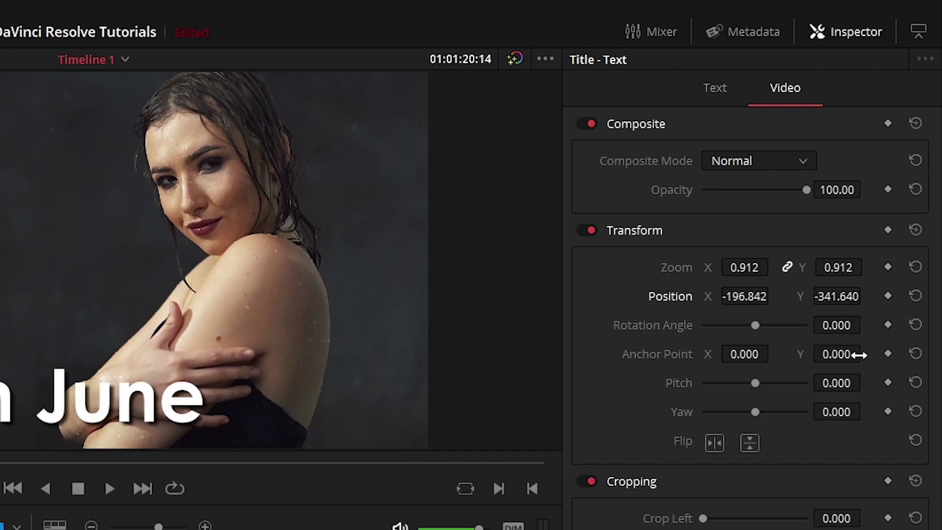
{"action": "left_click", "coordinate": [718, 90]}
{"action": "scroll", "coordinate": [934, 444], "scroll_direction": "down", "scroll_amount": 3}
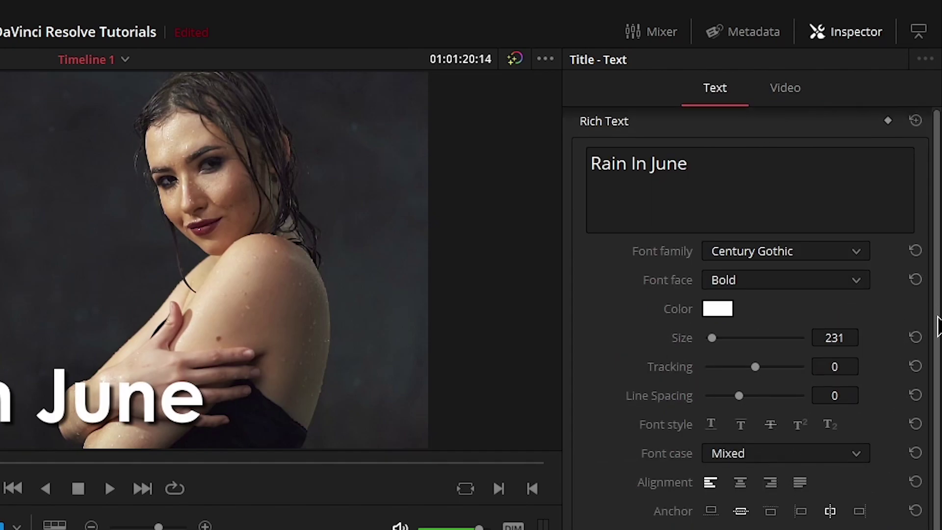
{"action": "scroll", "coordinate": [934, 444], "scroll_direction": "up", "scroll_amount": 3}
{"action": "left_click", "coordinate": [785, 87]}
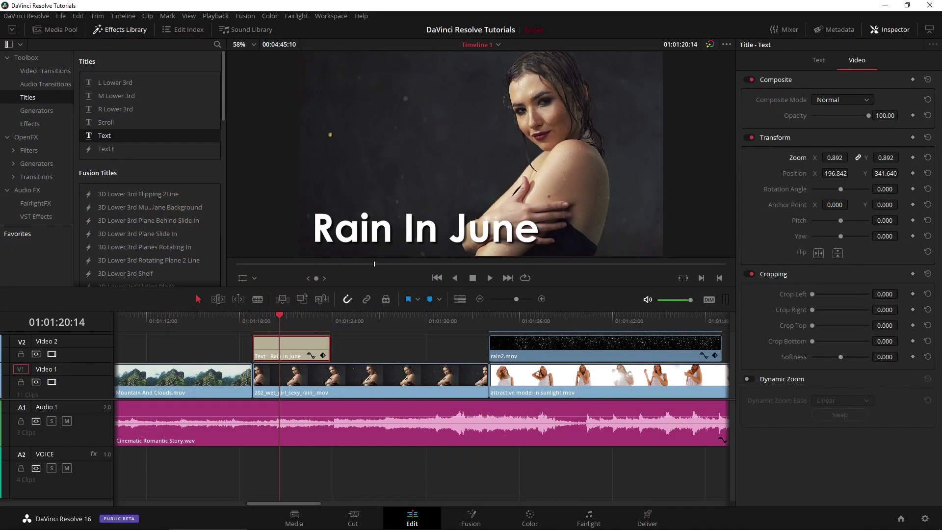
{"action": "left_click_drag", "start_coordinate": [834, 157], "coordinate": [802, 173]}
{"action": "left_click_drag", "start_coordinate": [885, 175], "coordinate": [876, 175]}
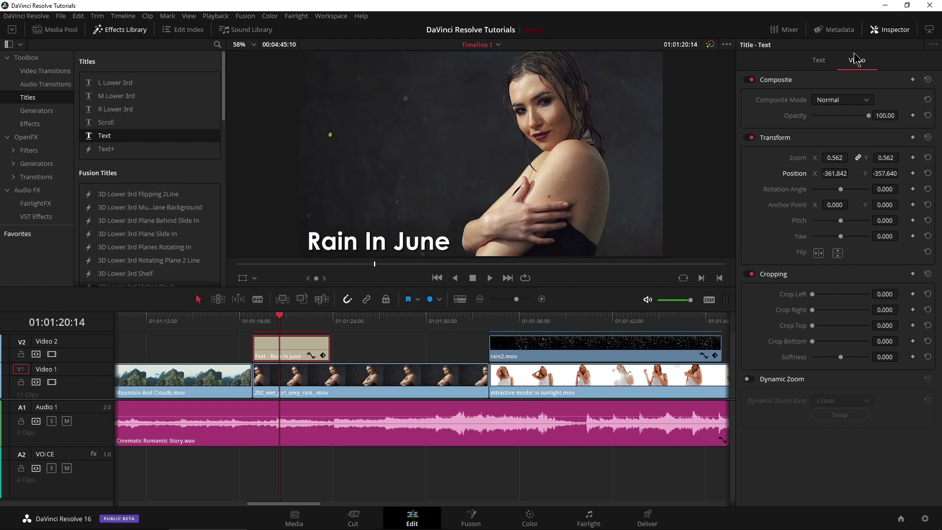
{"action": "left_click", "coordinate": [889, 29]}
{"action": "left_click_drag", "start_coordinate": [279, 311], "coordinate": [237, 316]}
{"action": "key", "text": "space"}
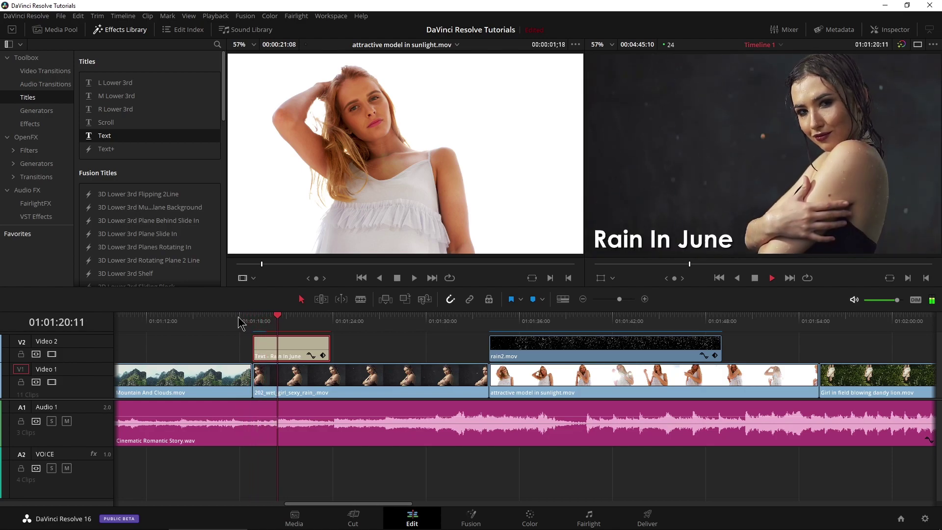
{"action": "key", "text": "space"}
{"action": "left_click", "coordinate": [622, 299]}
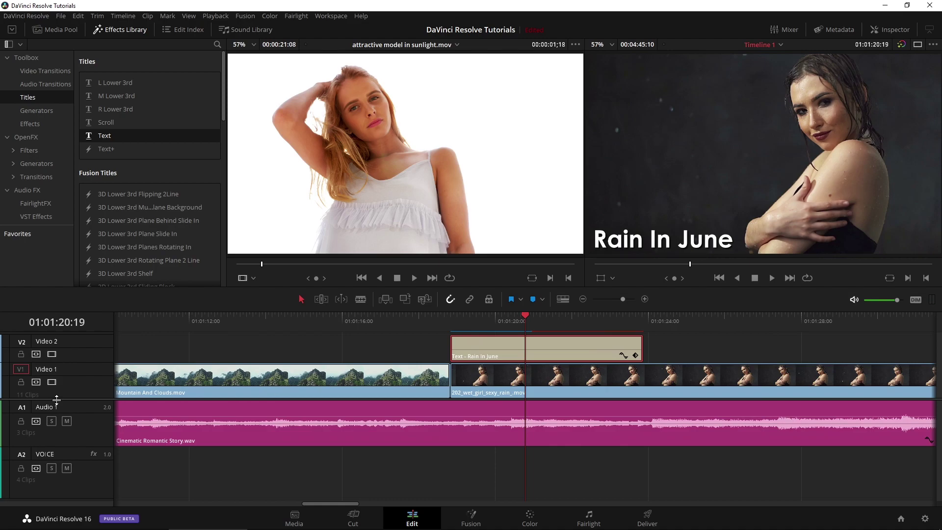
{"action": "left_click_drag", "start_coordinate": [56, 400], "coordinate": [59, 419]}
{"action": "left_click_drag", "start_coordinate": [492, 379], "coordinate": [532, 379]}
{"action": "left_click_drag", "start_coordinate": [520, 321], "coordinate": [437, 321]}
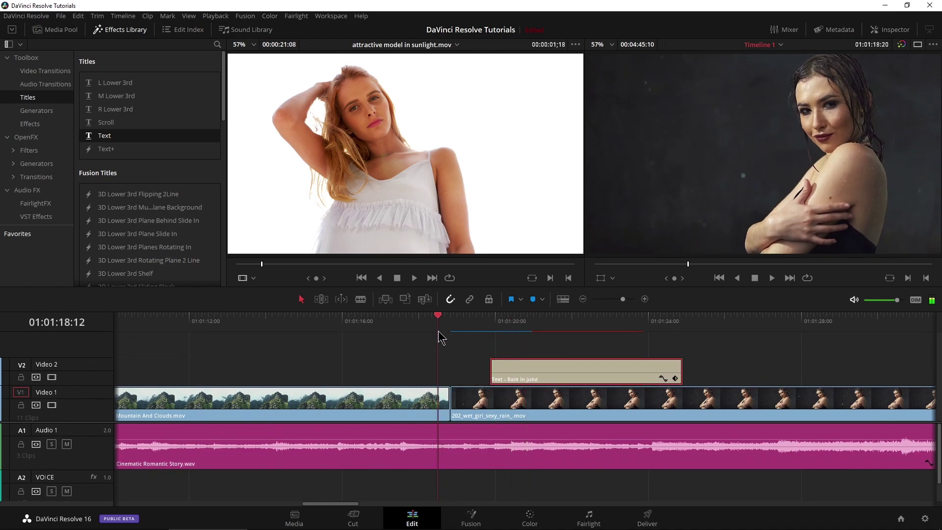
{"action": "key", "text": "space"}
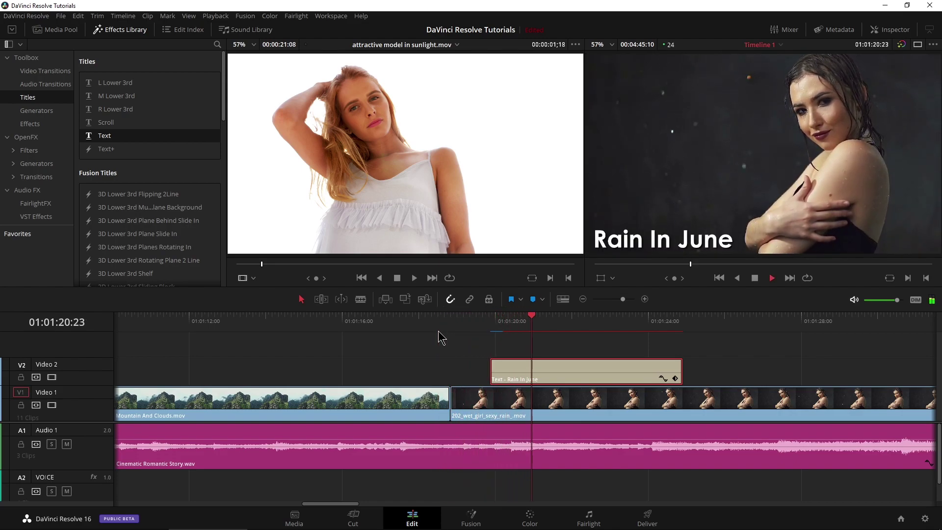
{"action": "key", "text": "space"}
{"action": "left_click", "coordinate": [550, 319]}
{"action": "left_click_drag", "start_coordinate": [550, 317], "coordinate": [515, 322]}
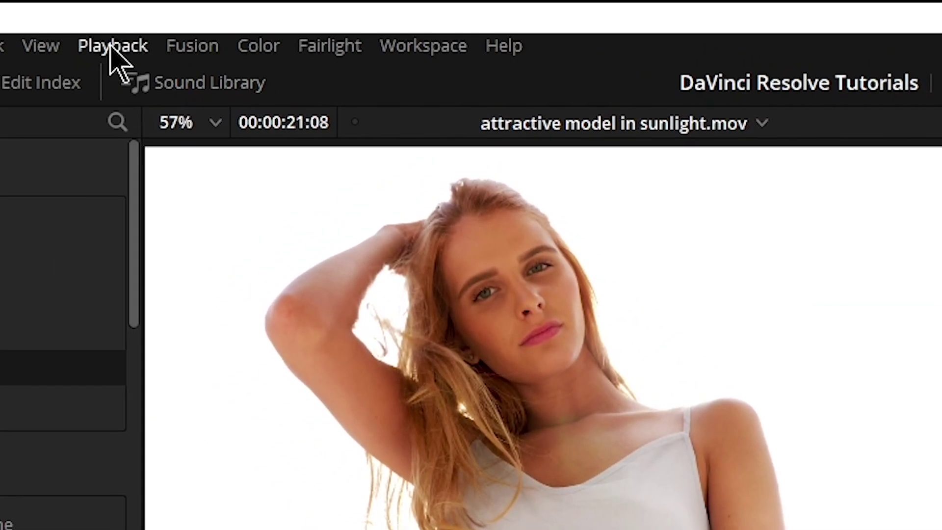
{"action": "left_click", "coordinate": [113, 45]}
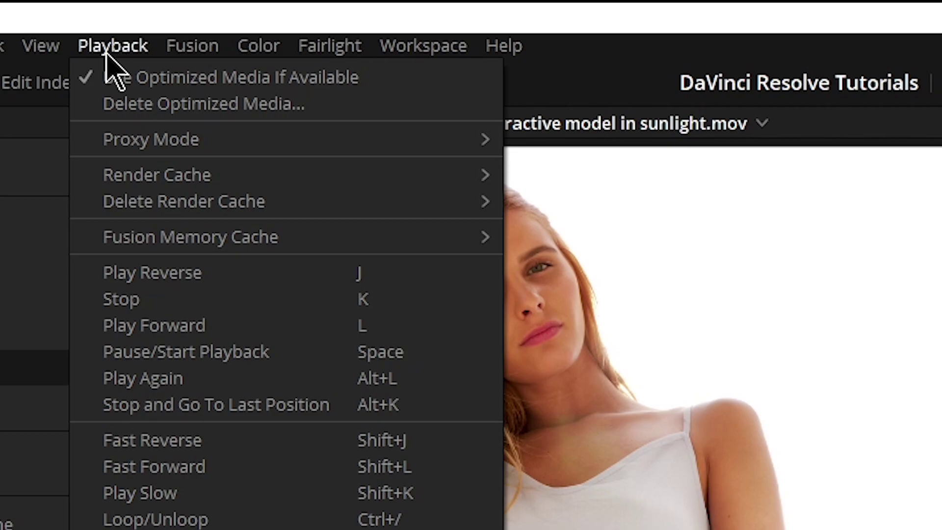
{"action": "mouse_move", "coordinate": [110, 182]}
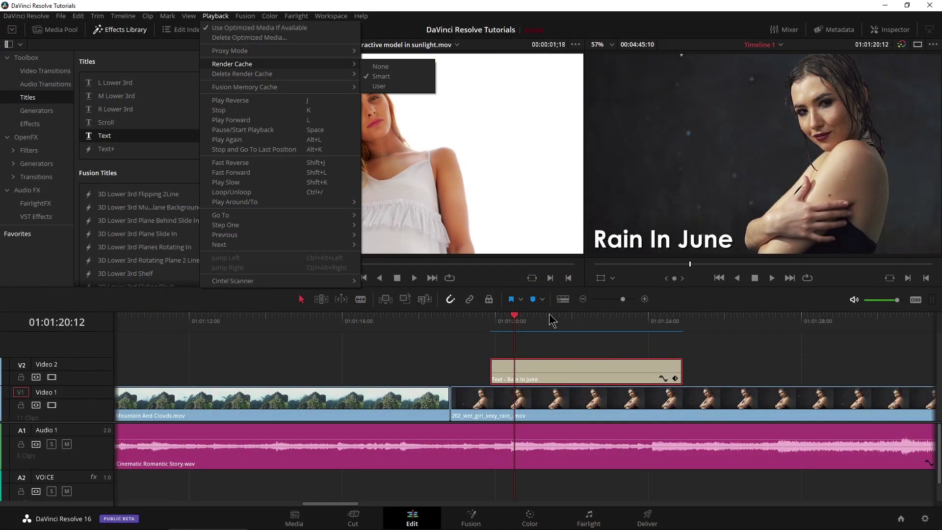
{"action": "left_click", "coordinate": [550, 322]}
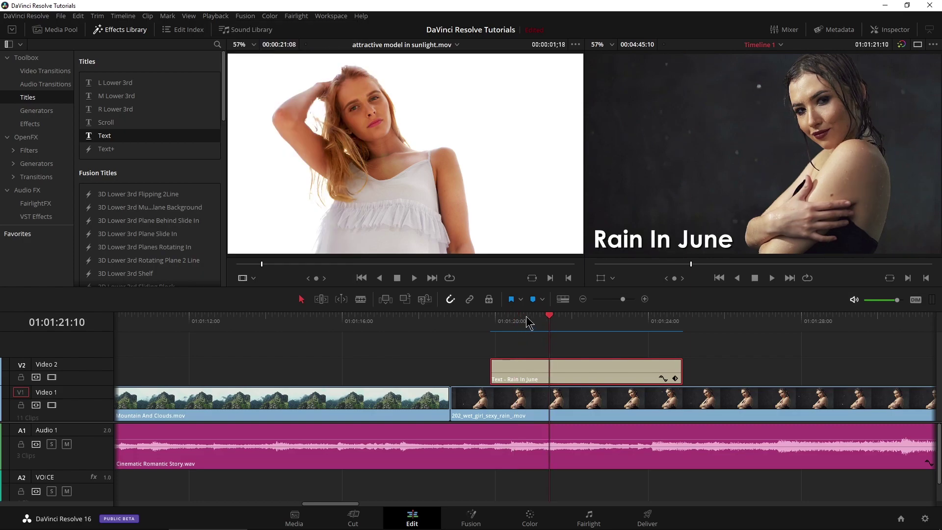
{"action": "left_click_drag", "start_coordinate": [526, 318], "coordinate": [519, 318]}
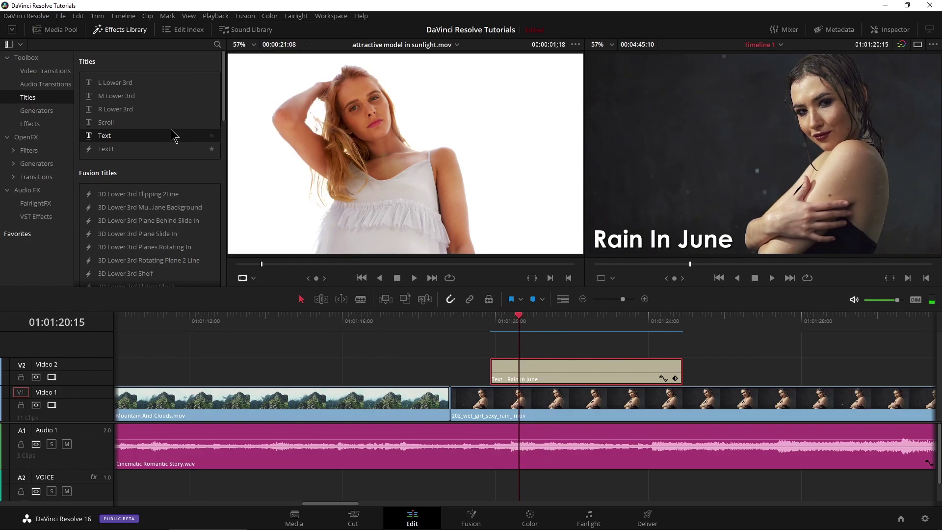
Add a Cross Dissolve to the title's start, preview it, then delete it
{"action": "left_click", "coordinate": [43, 74]}
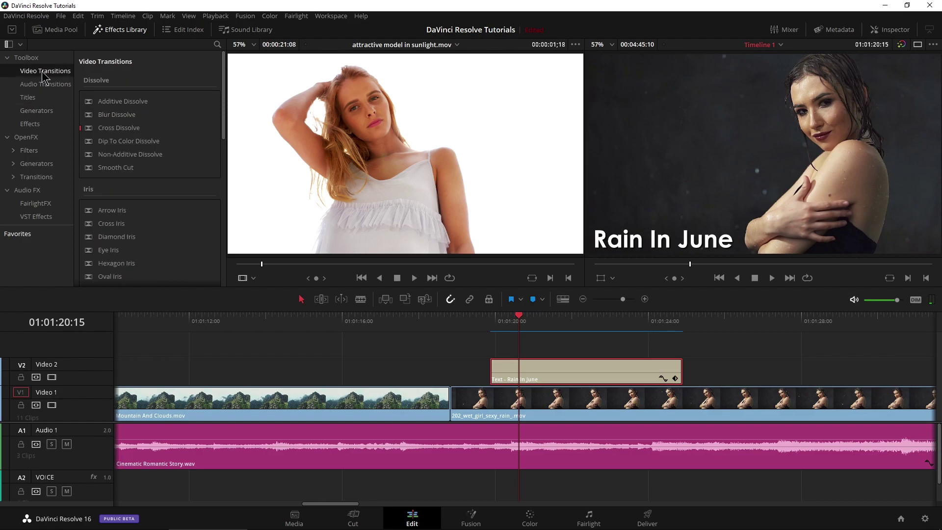
{"action": "left_click_drag", "start_coordinate": [118, 128], "coordinate": [497, 367]}
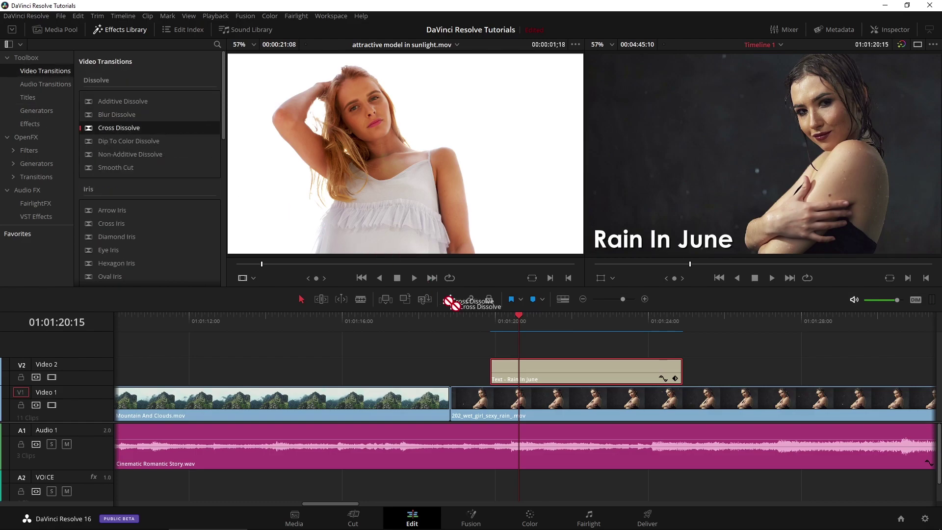
{"action": "left_click_drag", "start_coordinate": [511, 323], "coordinate": [490, 321]}
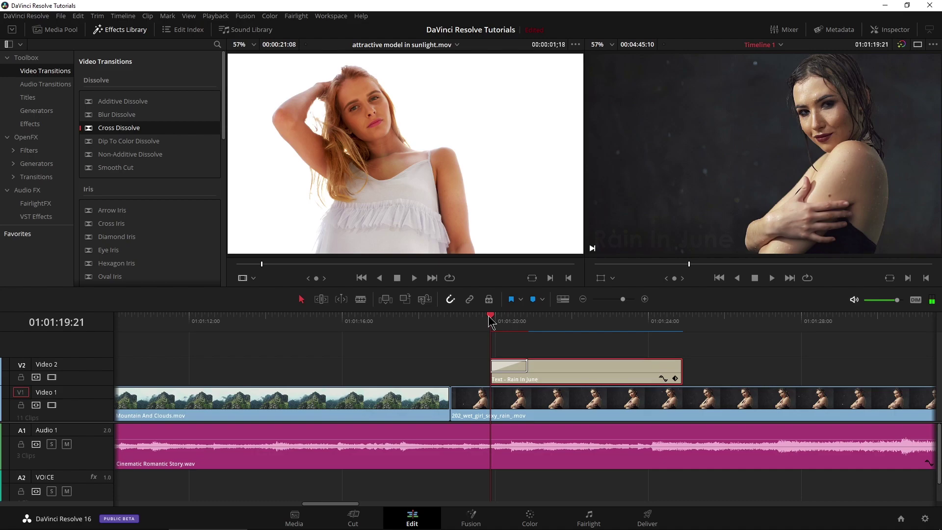
{"action": "key", "text": "space"}
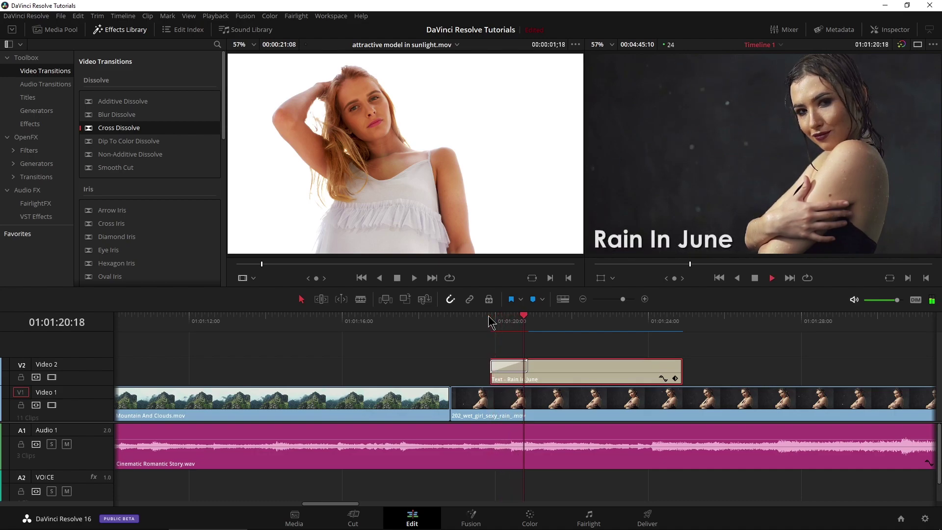
{"action": "key", "text": "space"}
{"action": "left_click", "coordinate": [525, 372]}
{"action": "key", "text": "Delete"}
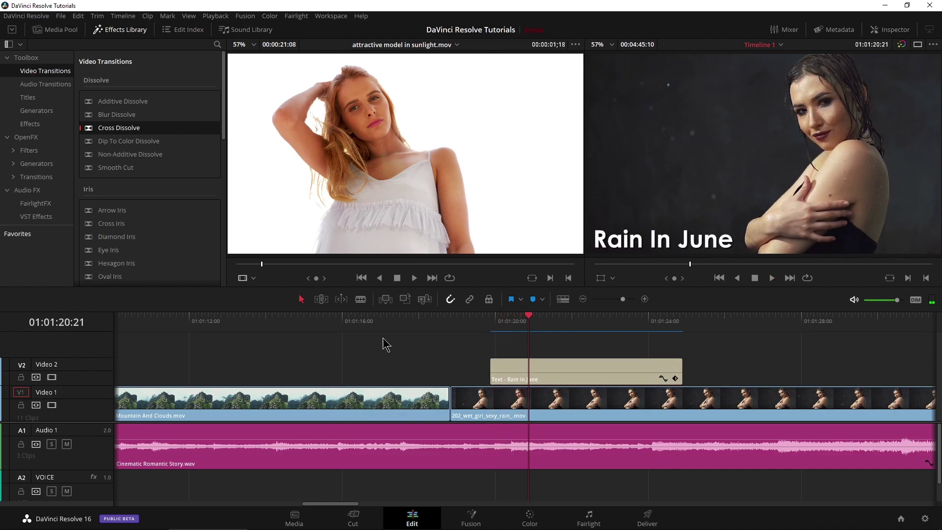
Put a Slide transition on the title's start, shorten it to about 10 frames, and preview
{"action": "scroll", "coordinate": [103, 206], "scroll_direction": "down", "scroll_amount": 6}
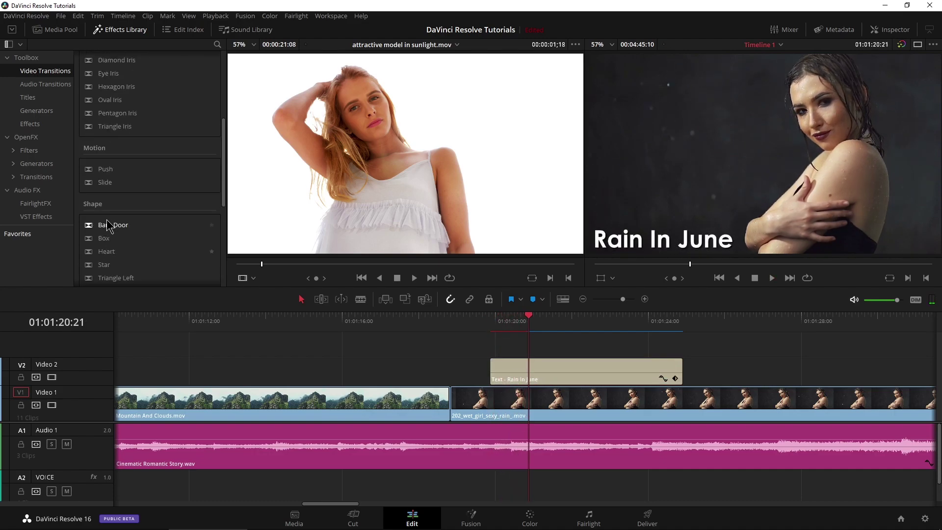
{"action": "scroll", "coordinate": [108, 225], "scroll_direction": "up", "scroll_amount": 2}
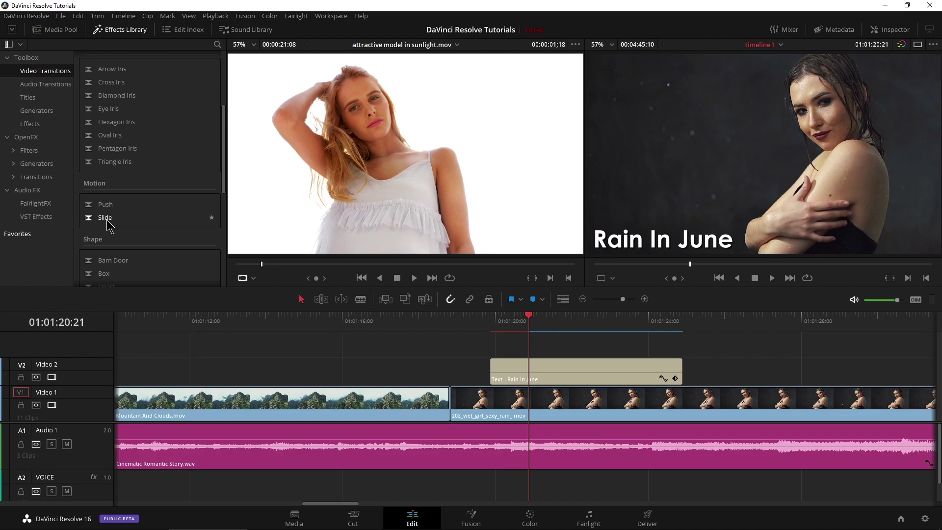
{"action": "left_click_drag", "start_coordinate": [92, 225], "coordinate": [495, 374]}
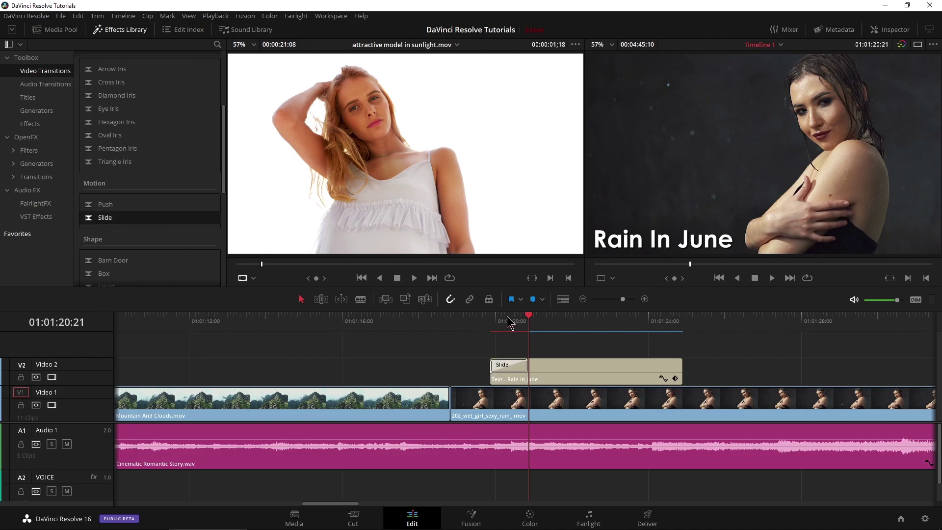
{"action": "left_click", "coordinate": [489, 320]}
{"action": "key", "text": "space"}
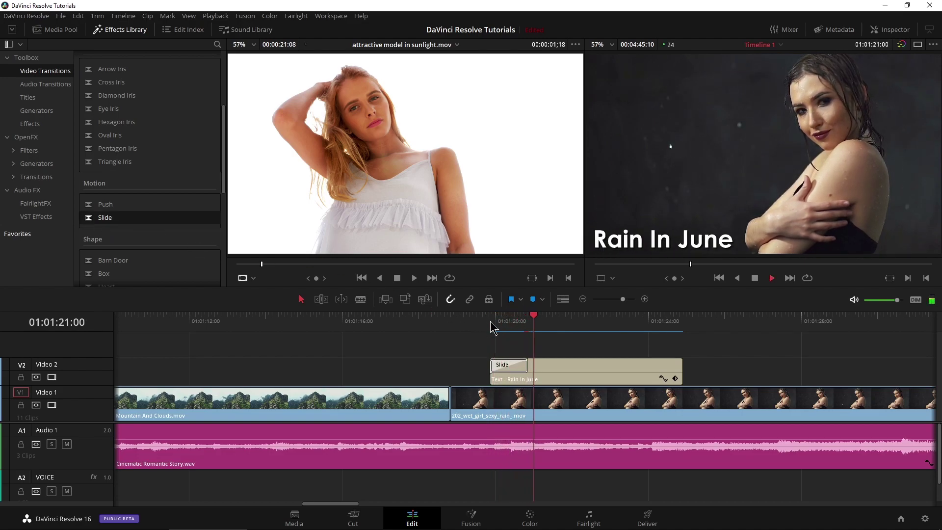
{"action": "key", "text": "space"}
{"action": "left_click_drag", "start_coordinate": [527, 365], "coordinate": [505, 356]}
{"action": "left_click", "coordinate": [489, 327]}
{"action": "key", "text": "space"}
{"action": "key", "text": "space"}
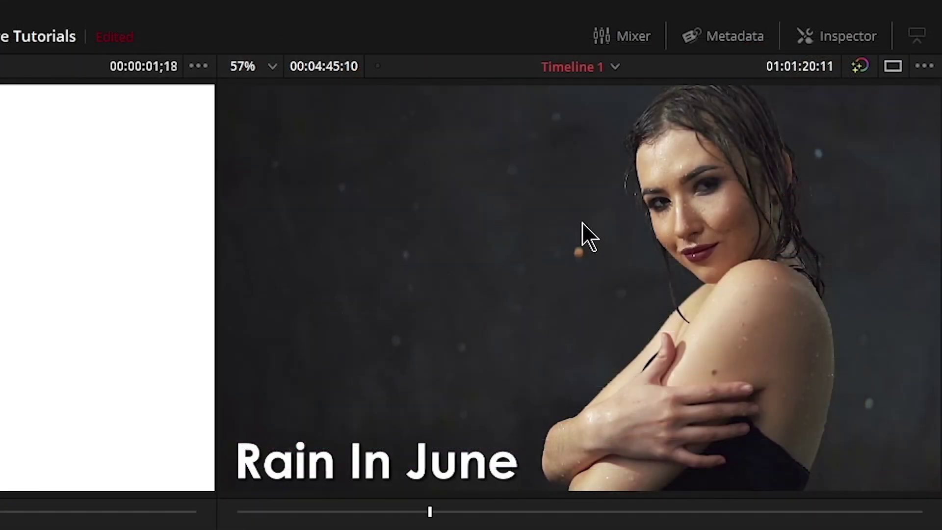
Keyframe Position Y at -357.640, then set Y to -479.640 at 01:01:19:21 so the title starts below frame
{"action": "left_click", "coordinate": [829, 36]}
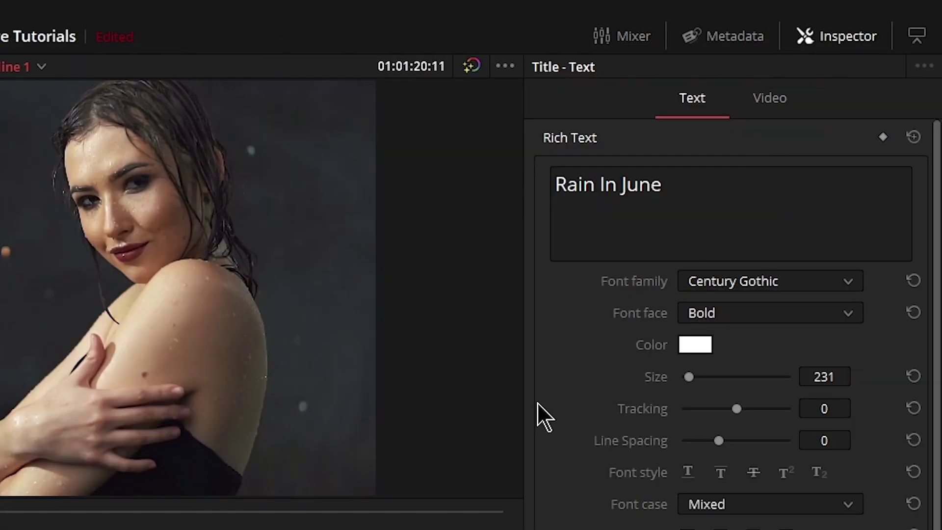
{"action": "left_click", "coordinate": [760, 113]}
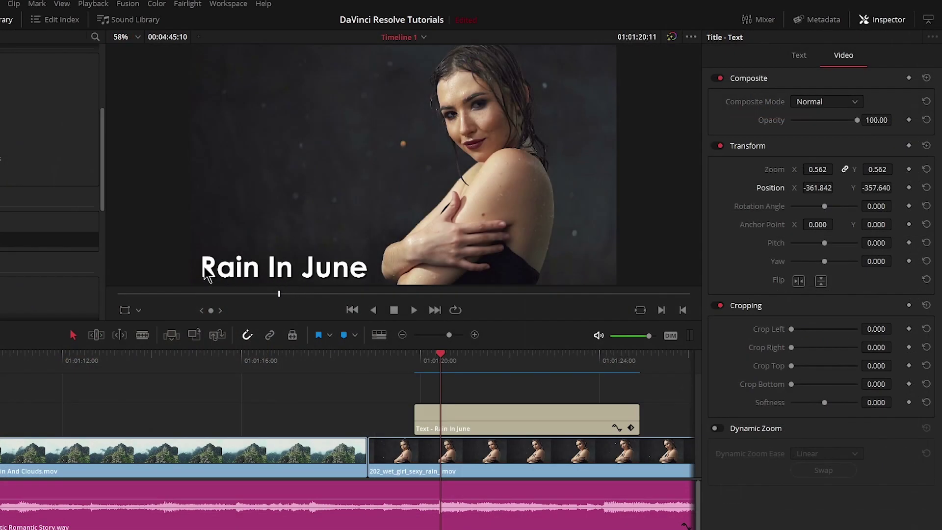
{"action": "left_click_drag", "start_coordinate": [442, 358], "coordinate": [437, 358]}
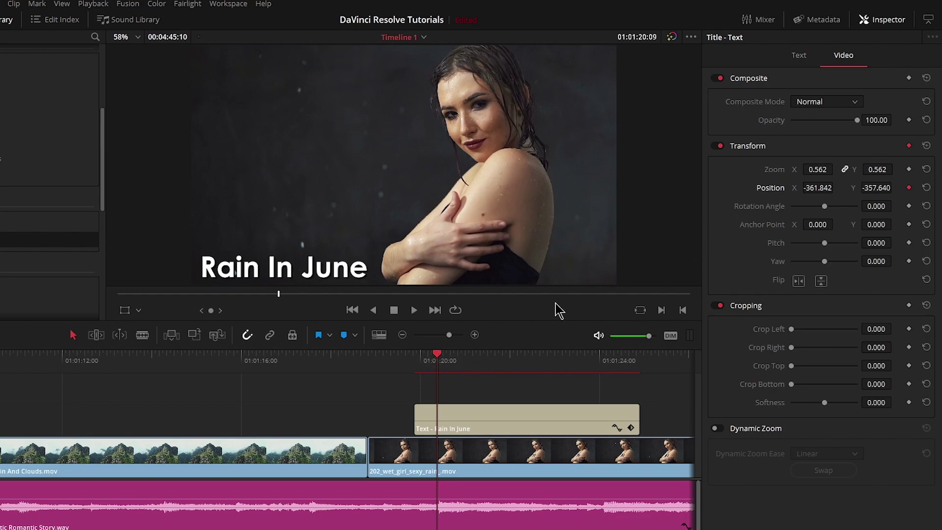
{"action": "left_click_drag", "start_coordinate": [434, 358], "coordinate": [424, 363]}
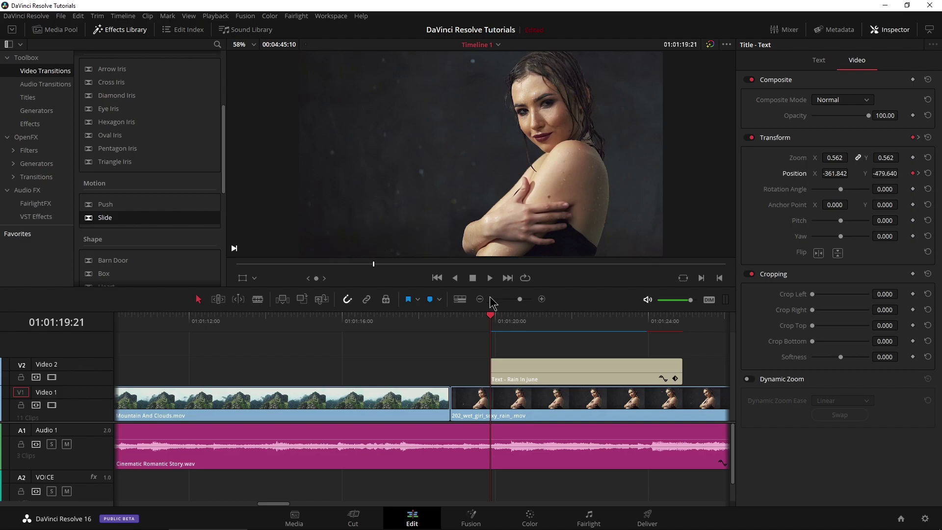
Play back the title rising in from just before the clip
{"action": "left_click_drag", "start_coordinate": [490, 324], "coordinate": [475, 322]}
{"action": "key", "text": "space"}
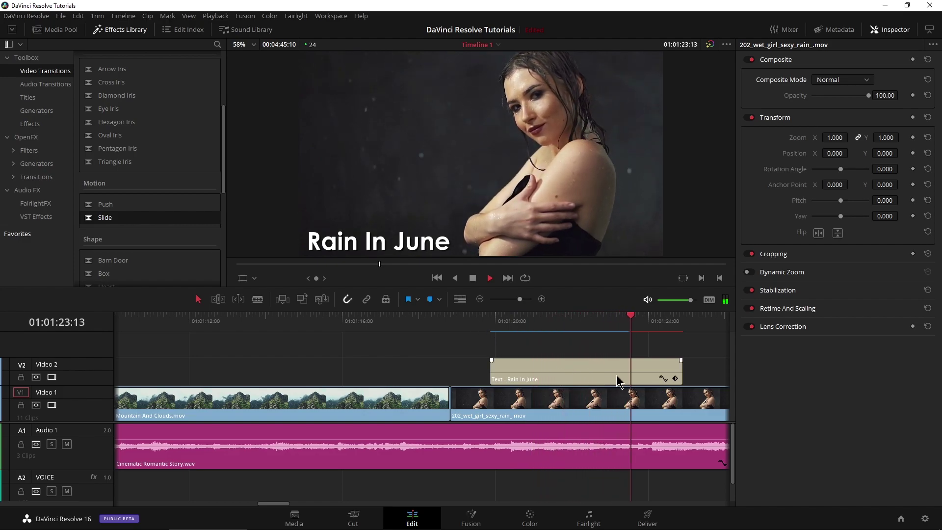
{"action": "key", "text": "space"}
Add a fade-out of about 16 frames to the title's end and review the whole title
{"action": "left_click_drag", "start_coordinate": [675, 361], "coordinate": [663, 361]}
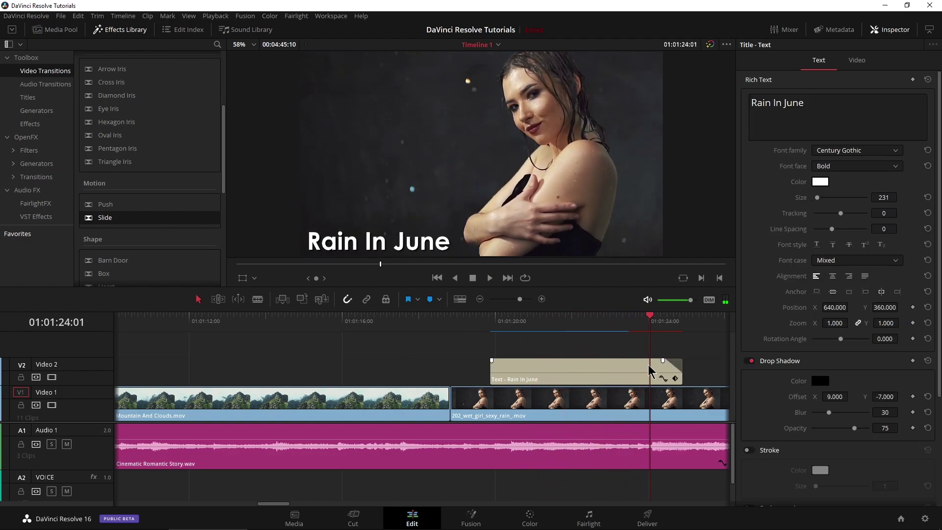
{"action": "key", "text": "space"}
{"action": "key", "text": "space"}
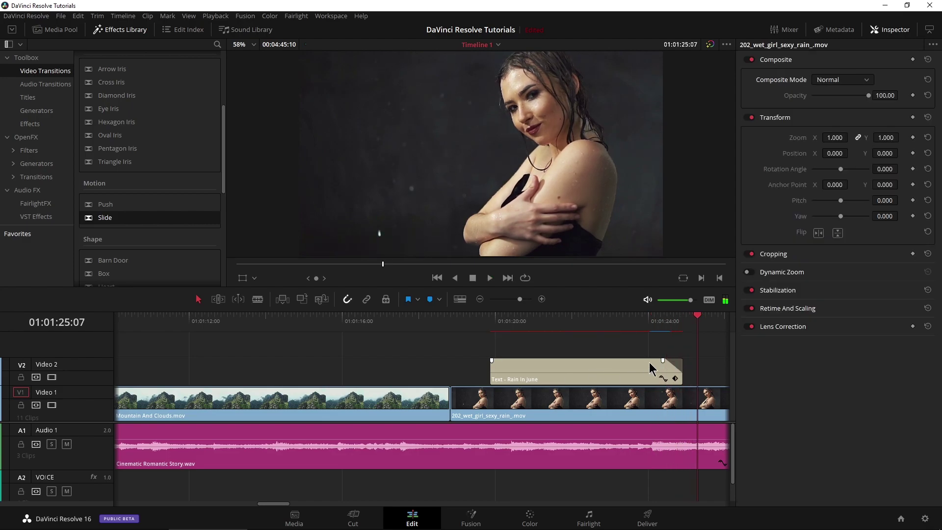
{"action": "left_click_drag", "start_coordinate": [663, 360], "coordinate": [678, 361]}
{"action": "scroll", "coordinate": [500, 348], "scroll_direction": "right", "scroll_amount": 3}
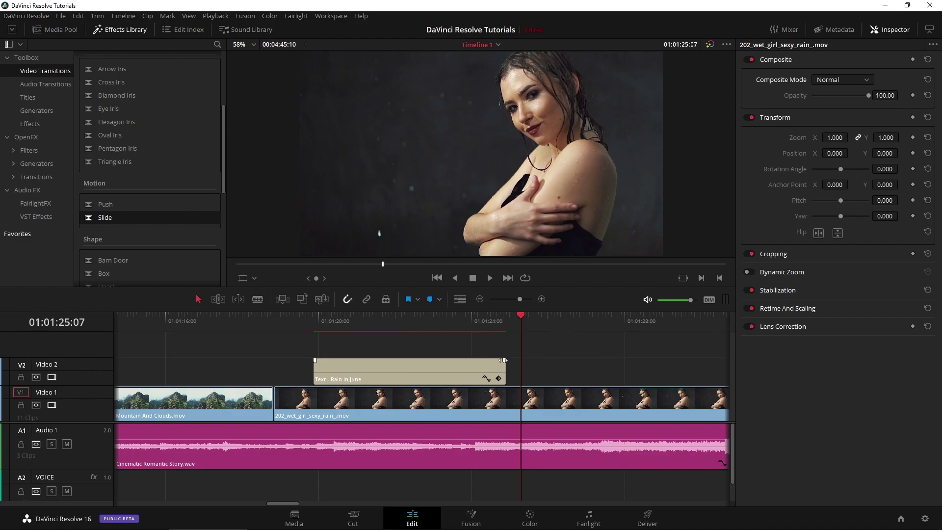
{"action": "left_click_drag", "start_coordinate": [503, 360], "coordinate": [480, 360]}
{"action": "left_click_drag", "start_coordinate": [317, 319], "coordinate": [299, 338]}
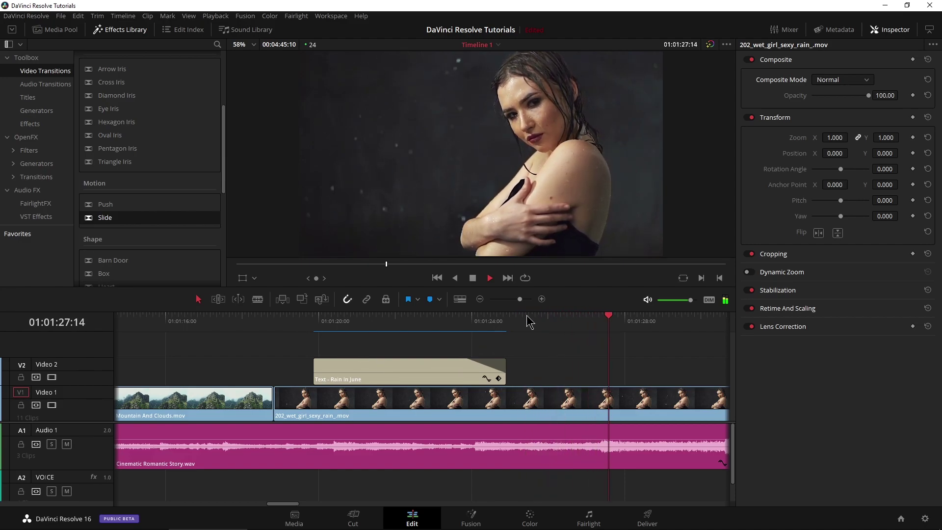
{"action": "key", "text": "space"}
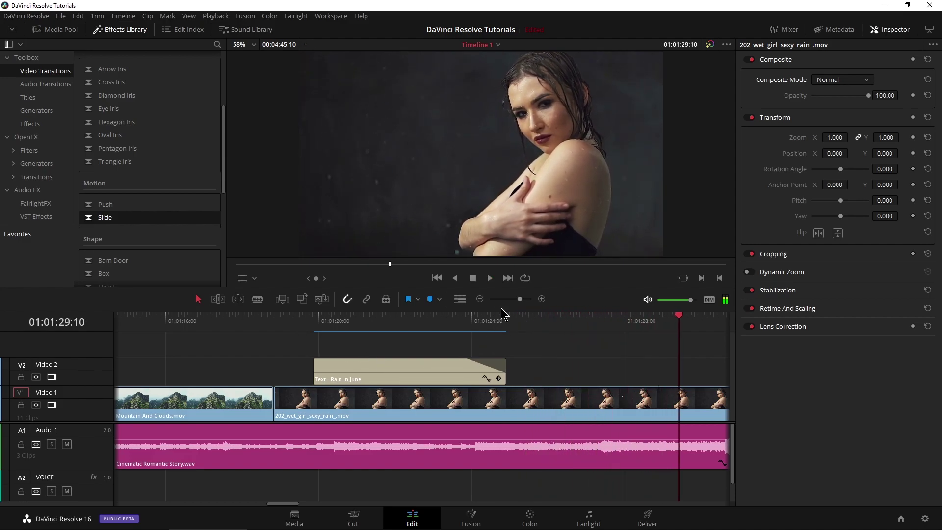